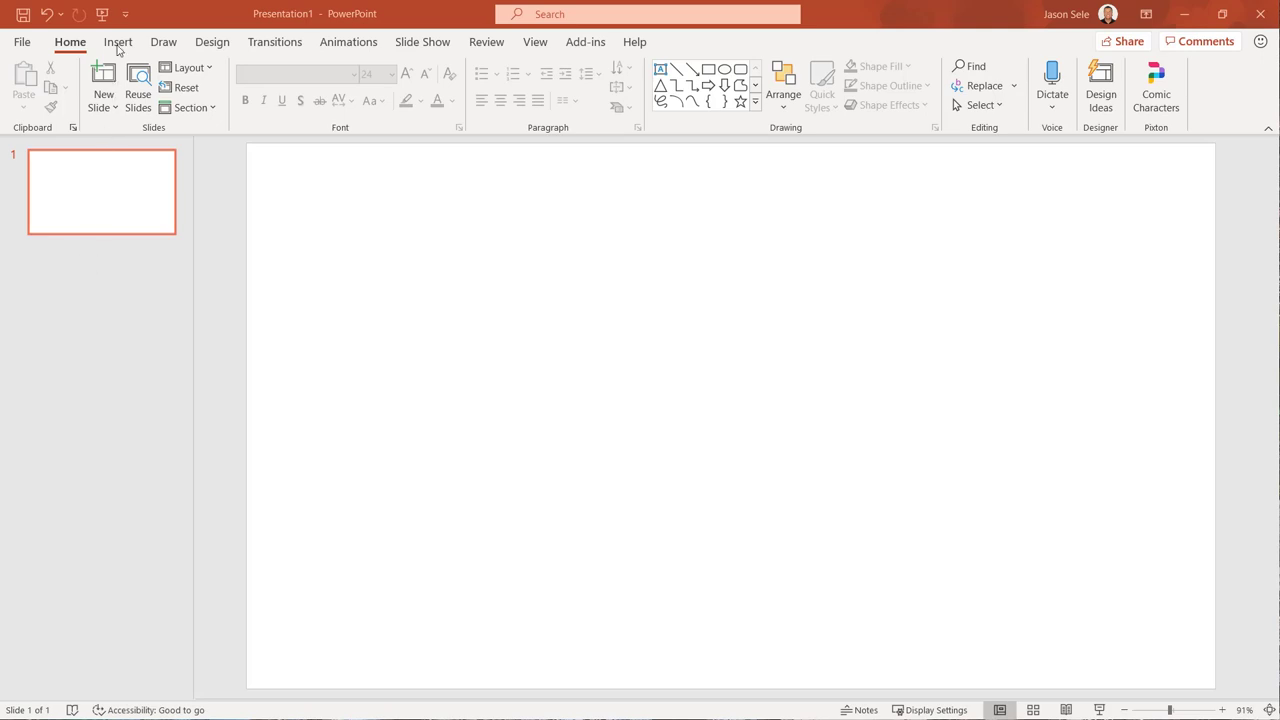
# Step: Review My Add-ins and the Pexels - Free Stock Photos listing in the Office Add-ins store, then close it
pyautogui.click(118, 41)
pyautogui.click(549, 77)
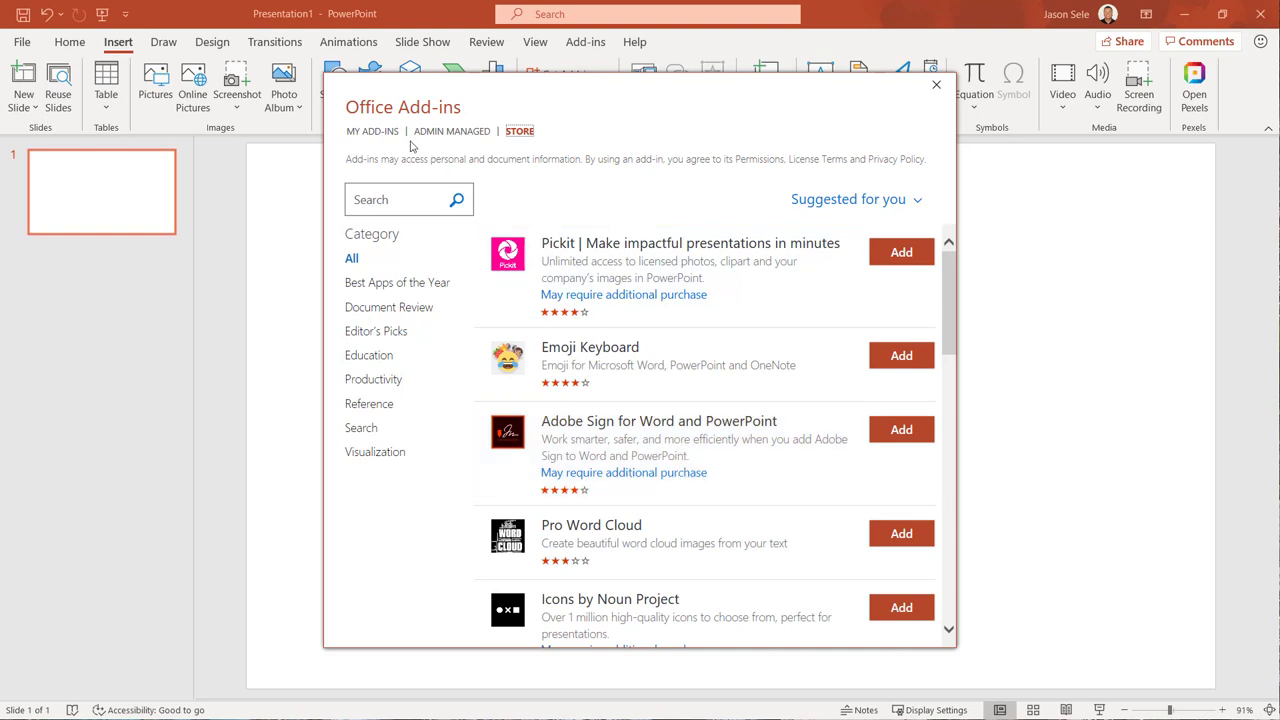
pyautogui.click(372, 132)
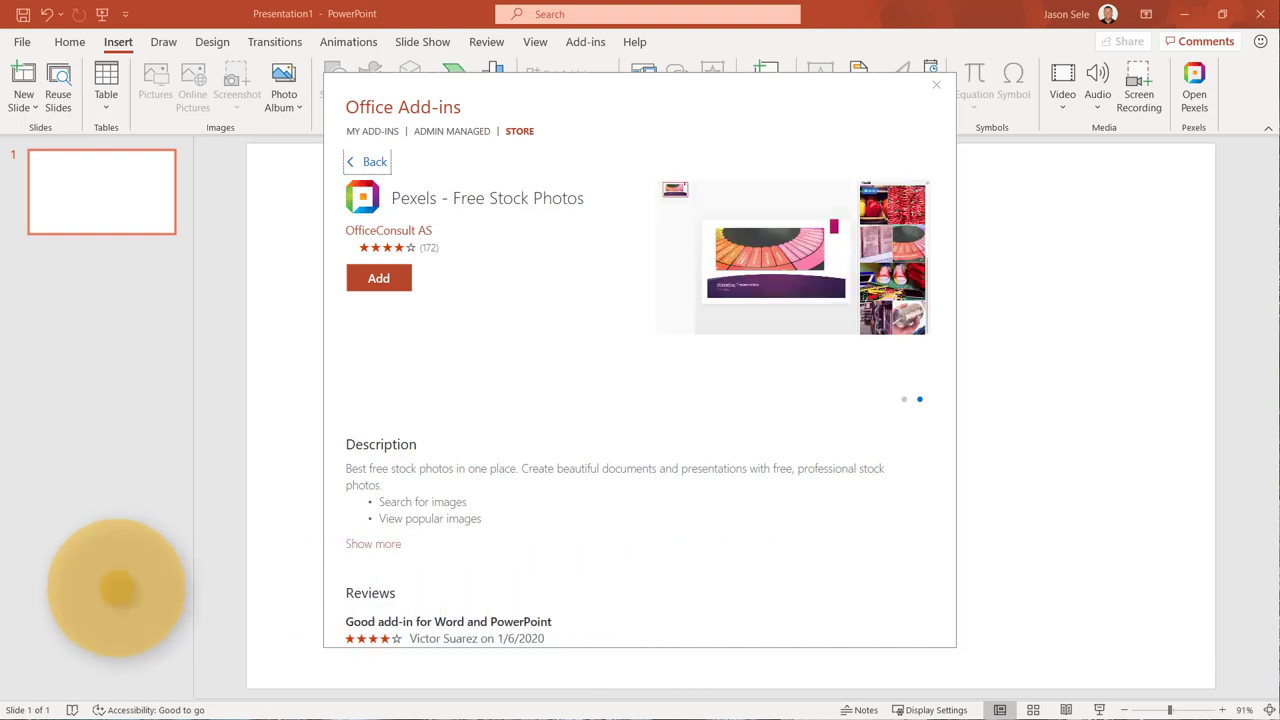
pyautogui.click(937, 86)
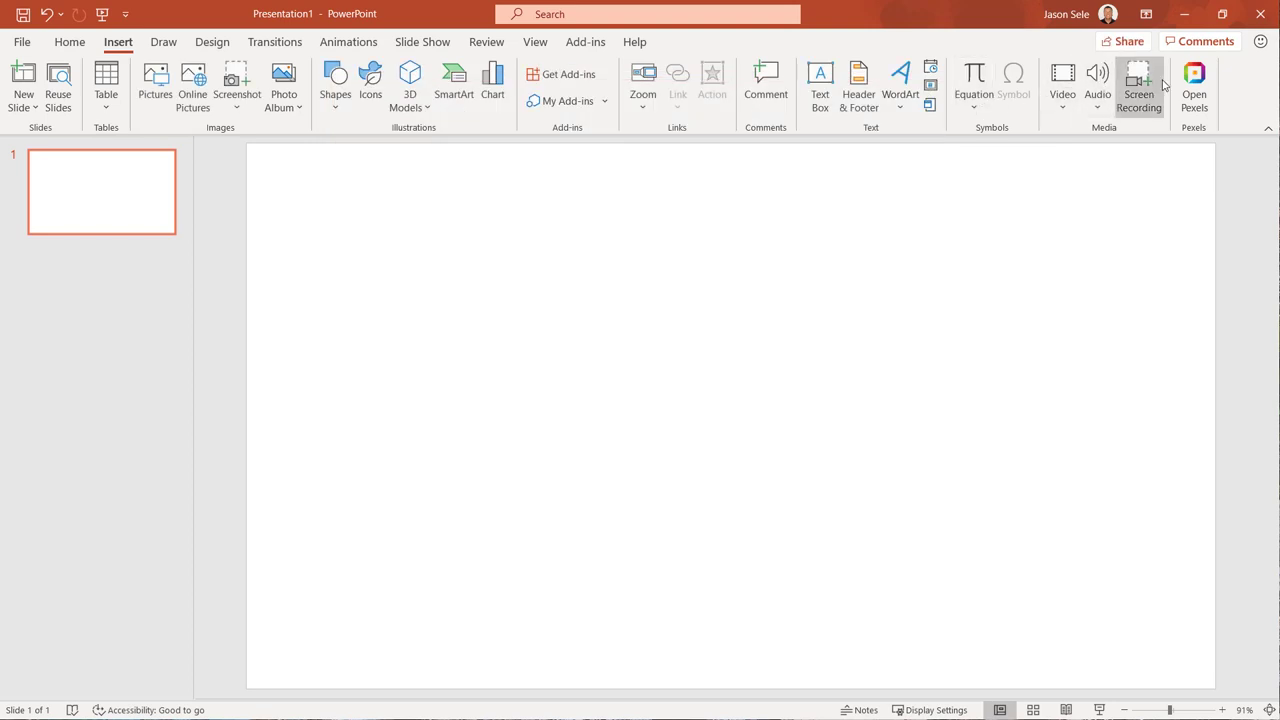
# Step: Search Pexels for 'sky' and insert the teal and orange sunset photo
pyautogui.click(1196, 86)
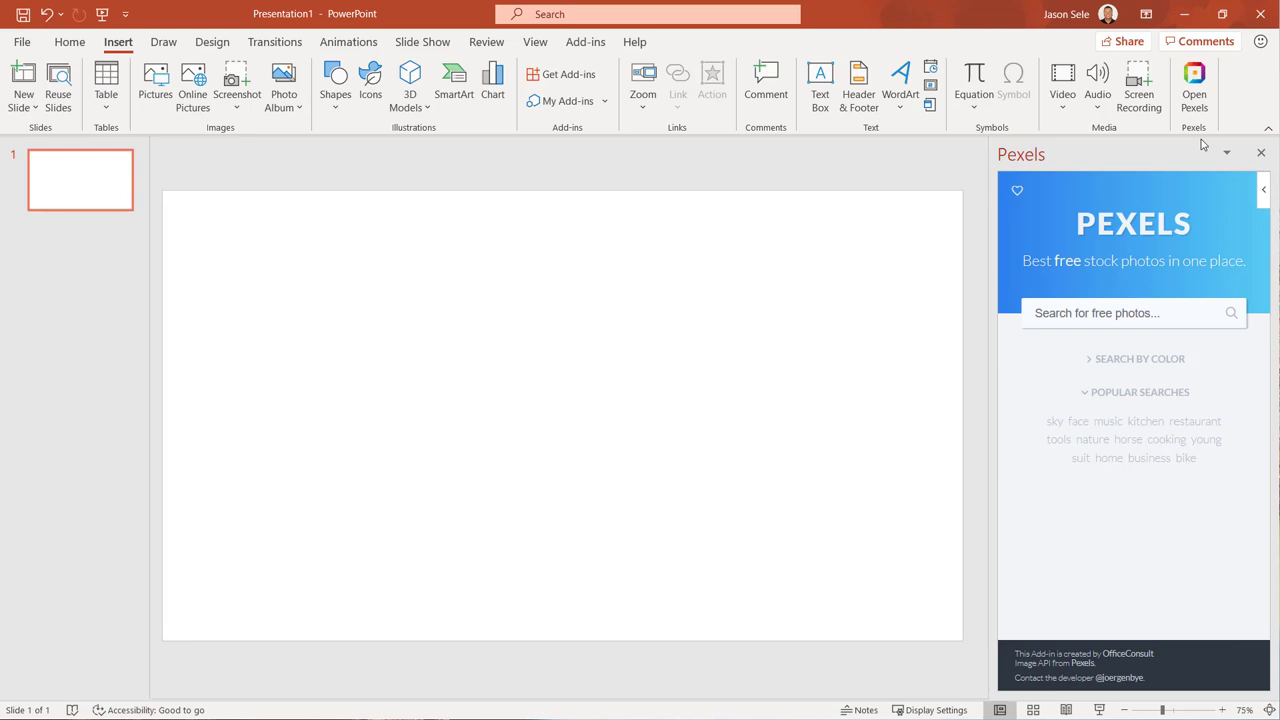
pyautogui.click(1139, 302)
pyautogui.write('sky')
pyautogui.click(1206, 443)
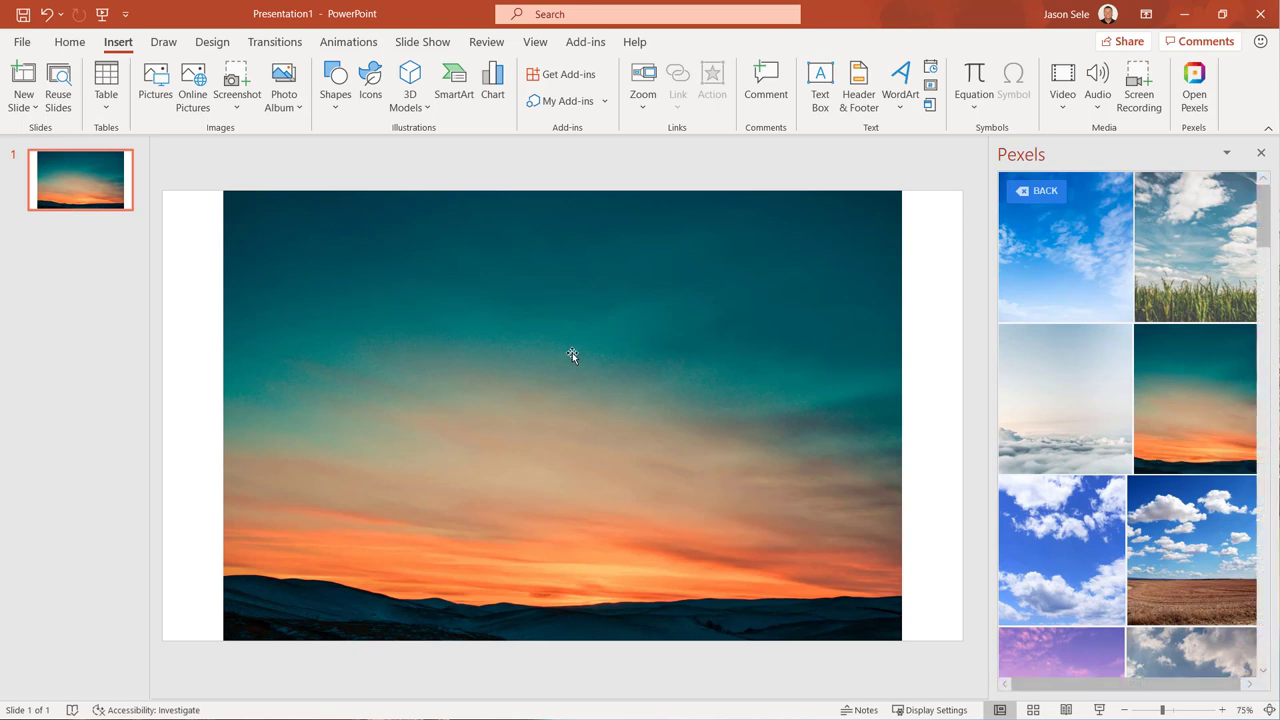
# Step: Shrink the sunset picture from its corner and centre it on the slide
pyautogui.click(564, 377)
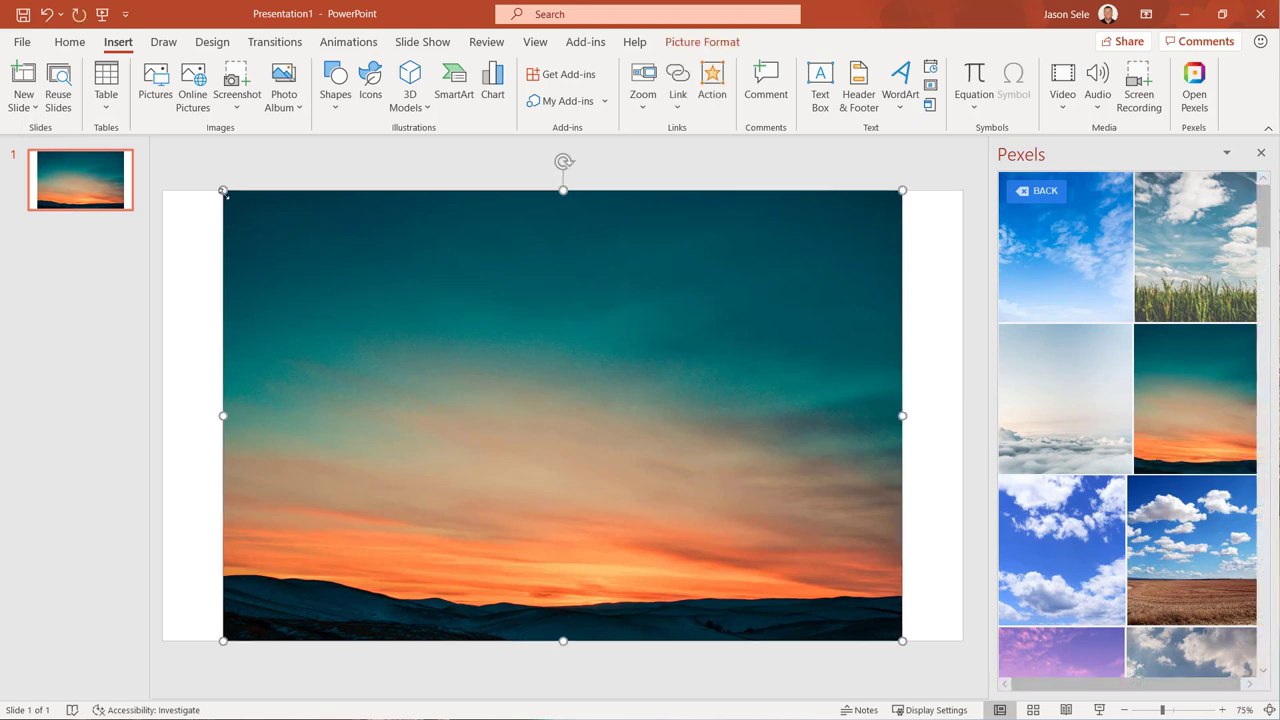
pyautogui.moveTo(224, 192); pyautogui.dragTo(354, 278)
pyautogui.moveTo(551, 414)
pyautogui.mouseDown()
pyautogui.moveTo(589, 391)
pyautogui.moveTo(557, 391)
pyautogui.mouseUp()
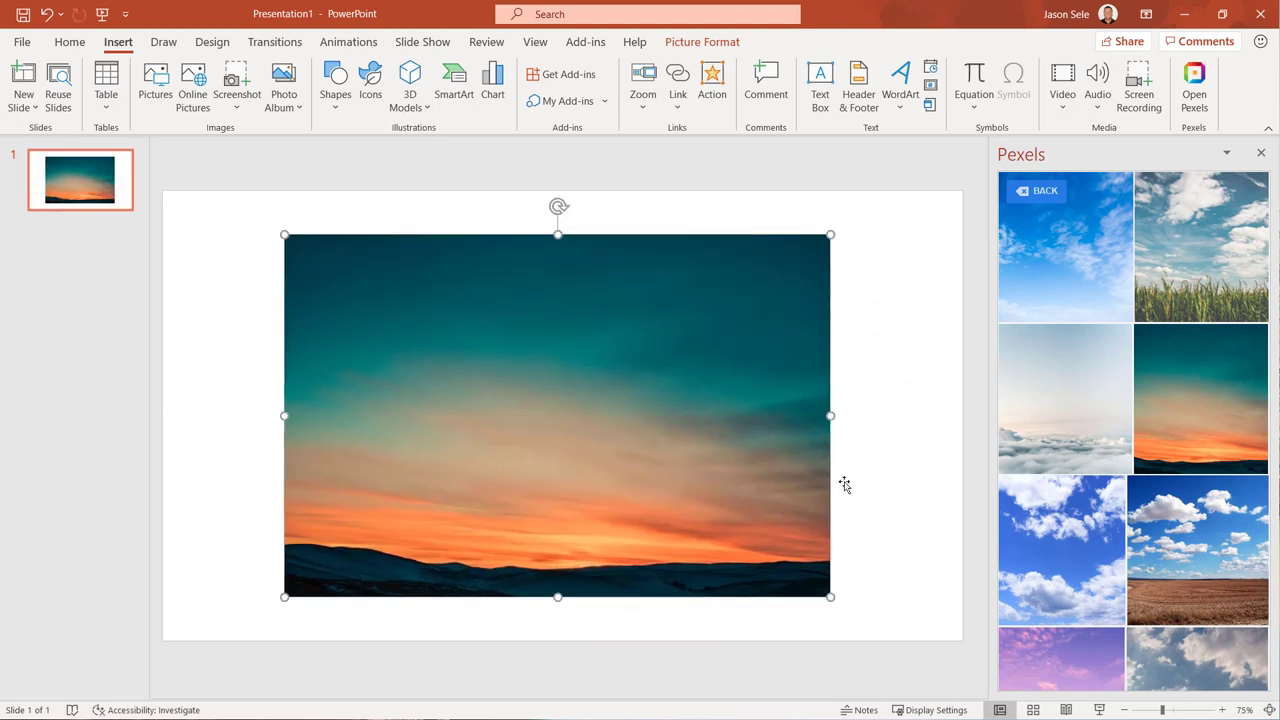
# Step: Search Pexels by the colour red and insert the red city reflection photo
pyautogui.click(1043, 198)
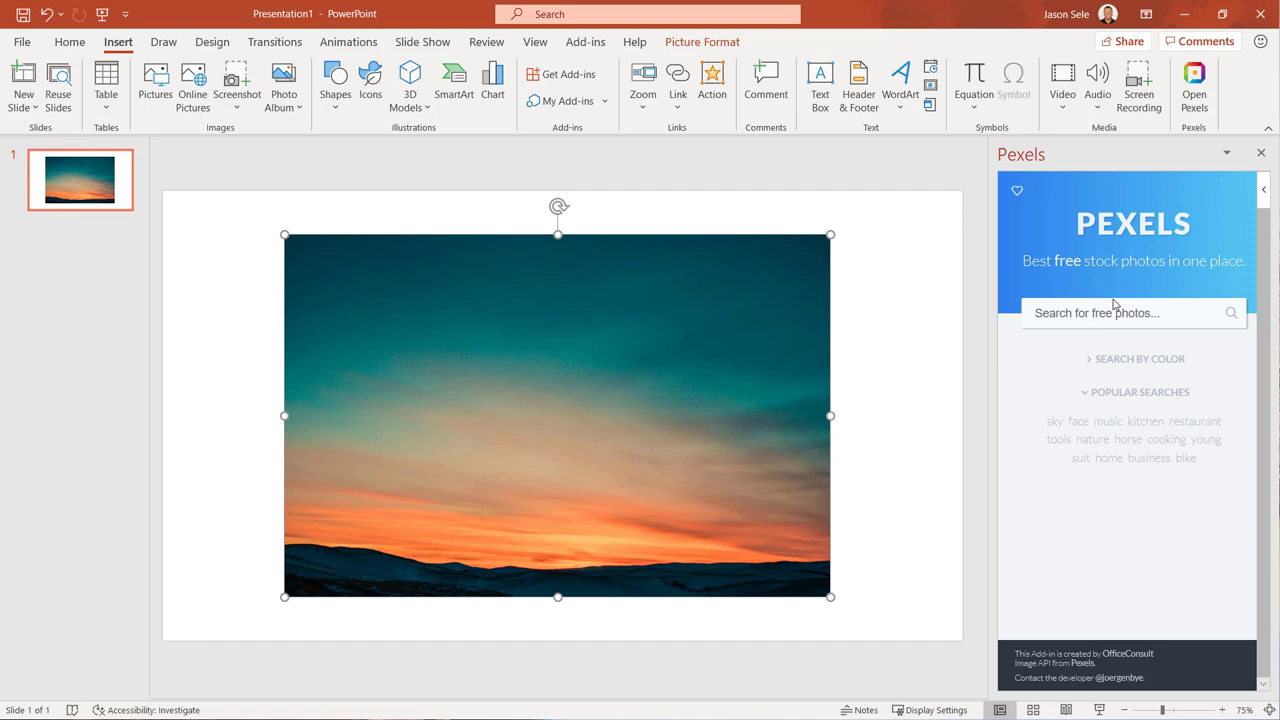
pyautogui.click(1141, 362)
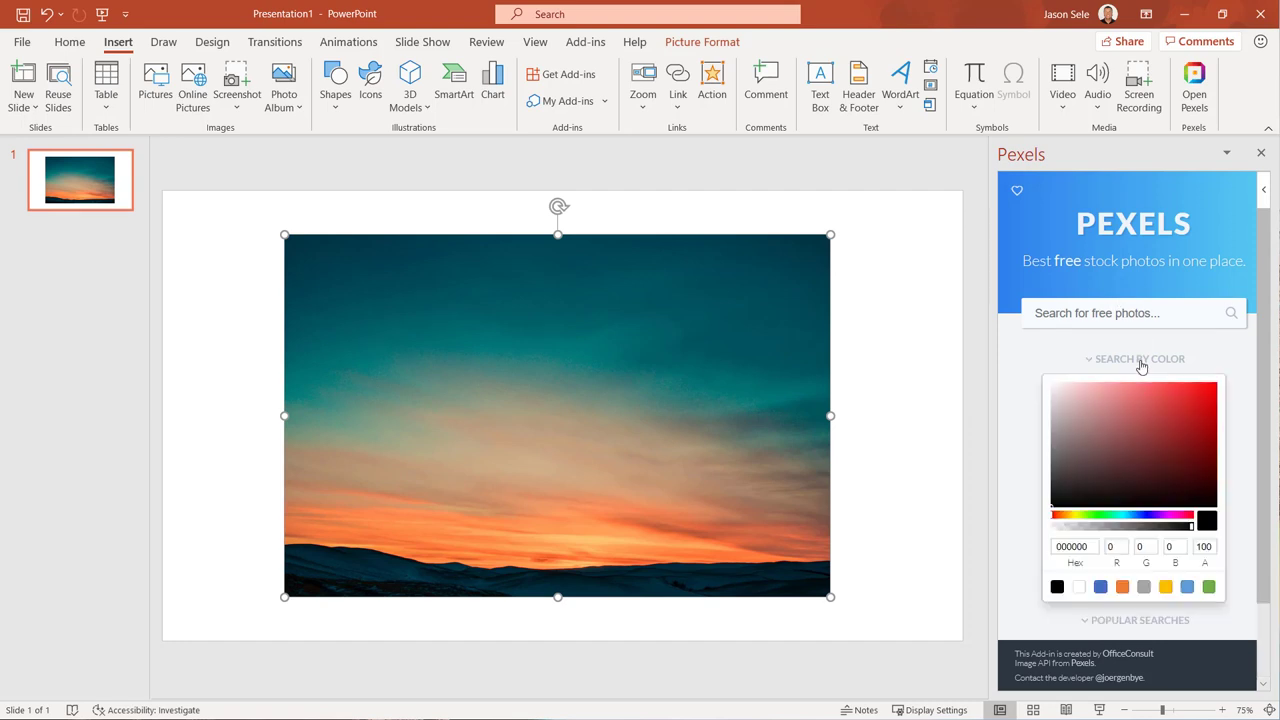
pyautogui.click(1210, 390)
pyautogui.click(1187, 314)
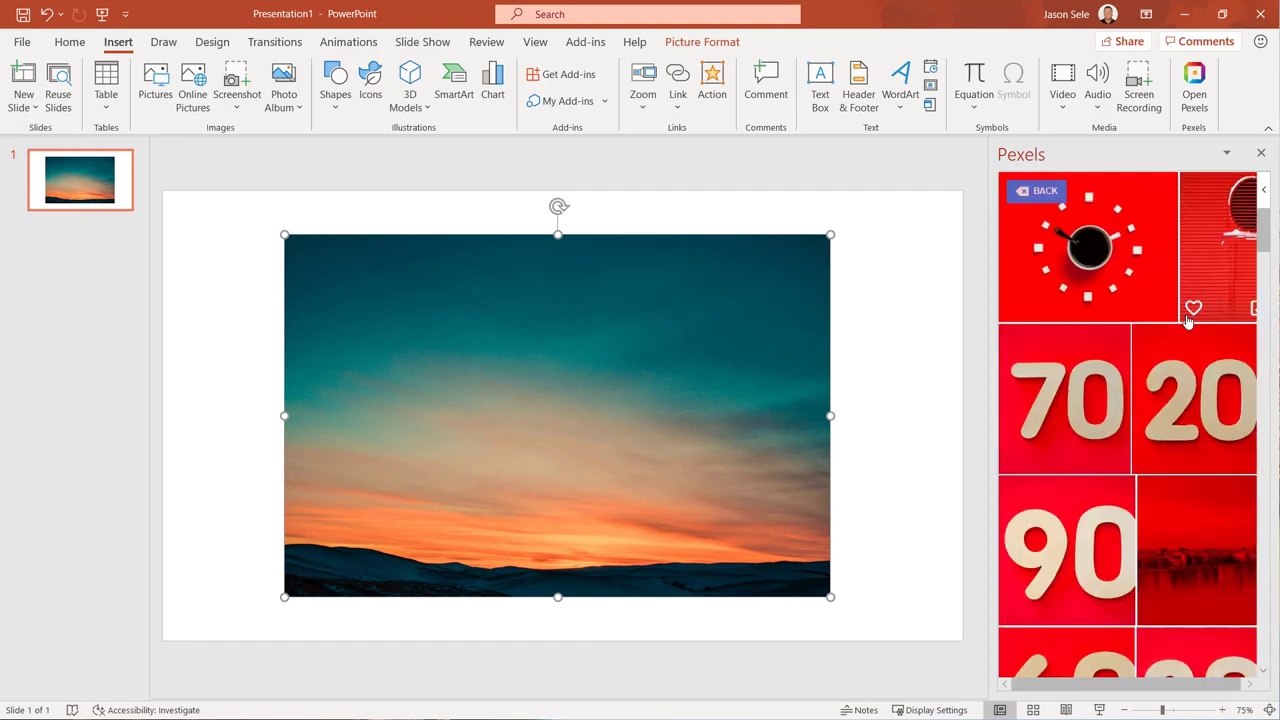
pyautogui.click(1205, 521)
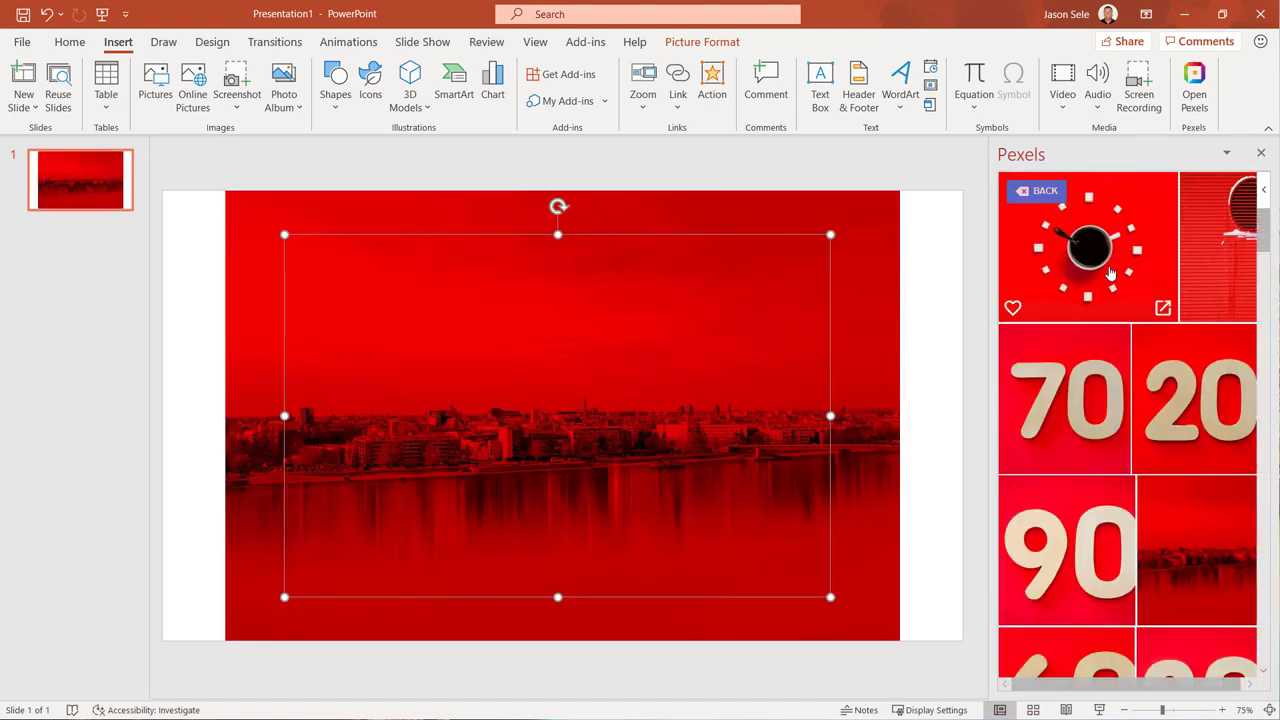
pyautogui.click(1043, 196)
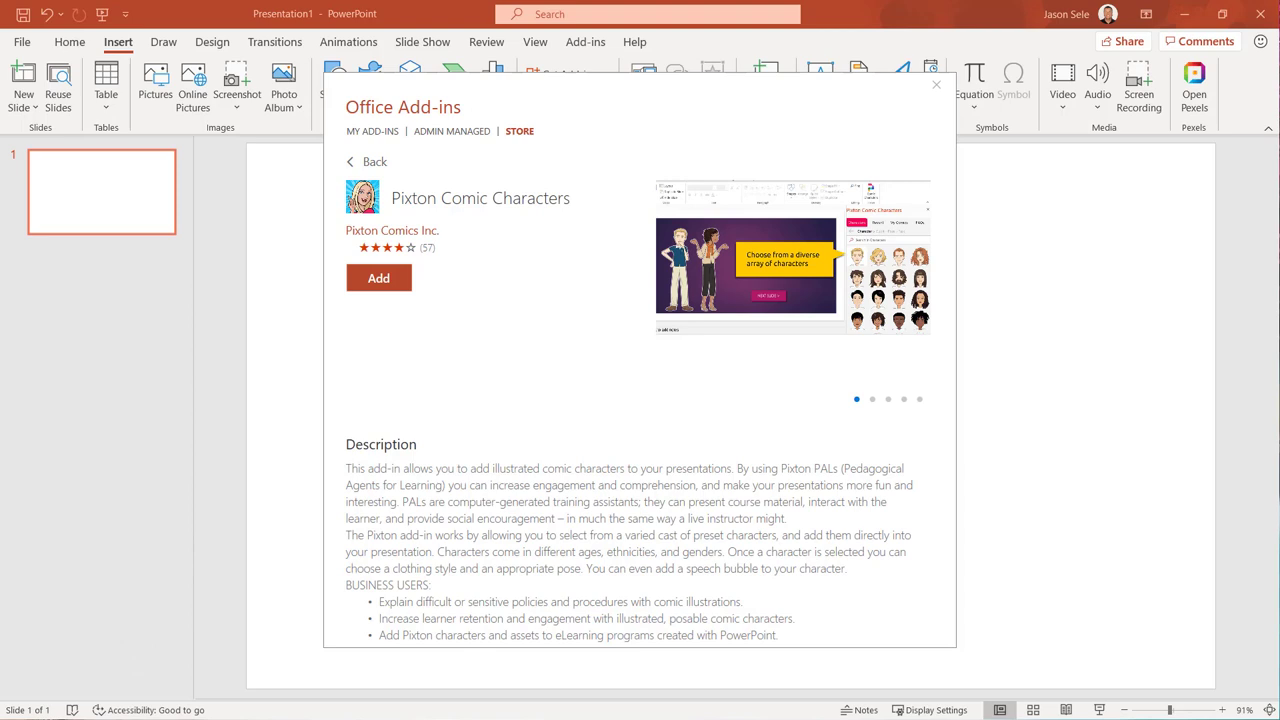
# Step: Close the Pixton store listing and return to the Home tab
pyautogui.click(937, 88)
pyautogui.click(70, 45)
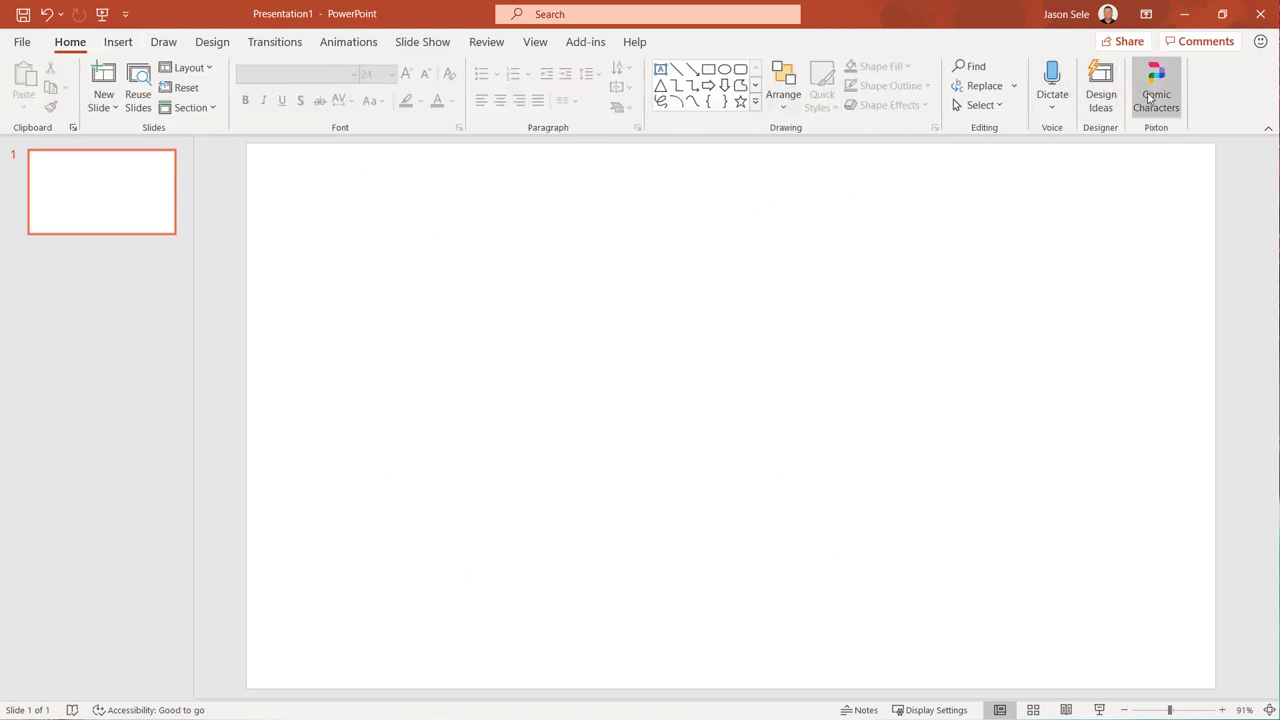
# Step: In Pixton, choose the long-haired woman in grey top and green trousers, waving, with a speech bubble
pyautogui.click(1150, 98)
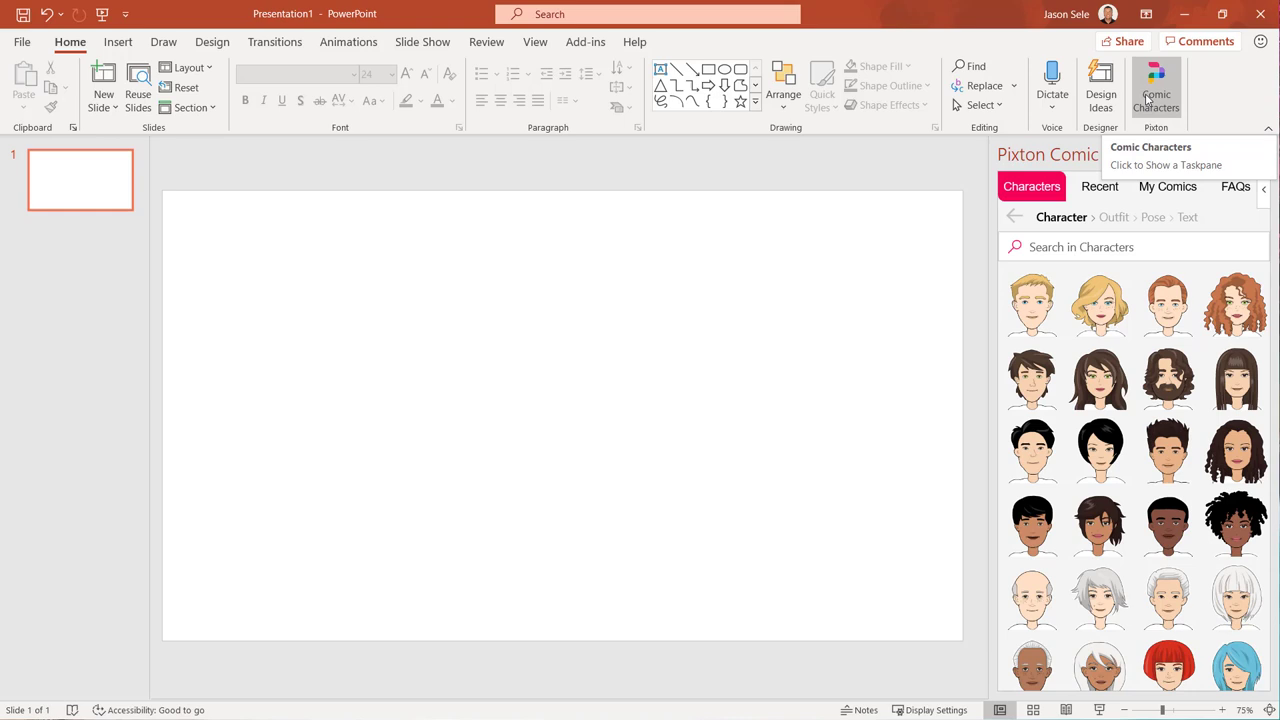
pyautogui.click(1109, 379)
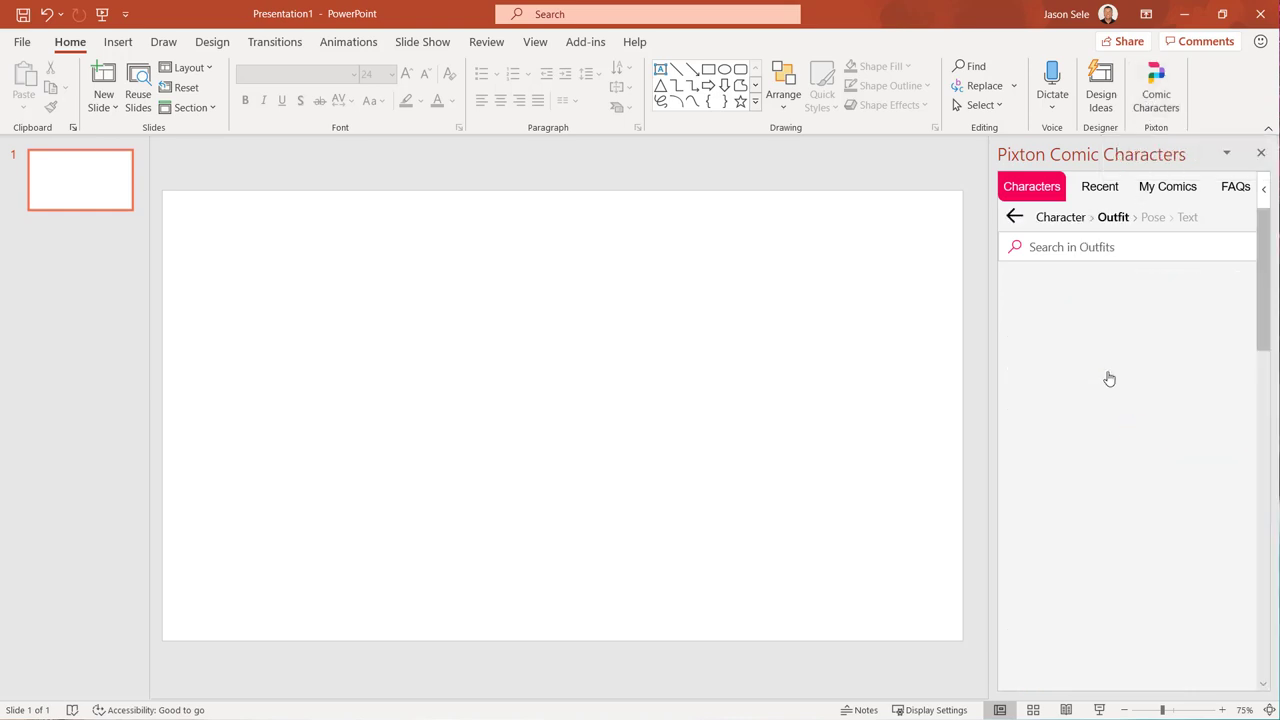
pyautogui.click(1204, 402)
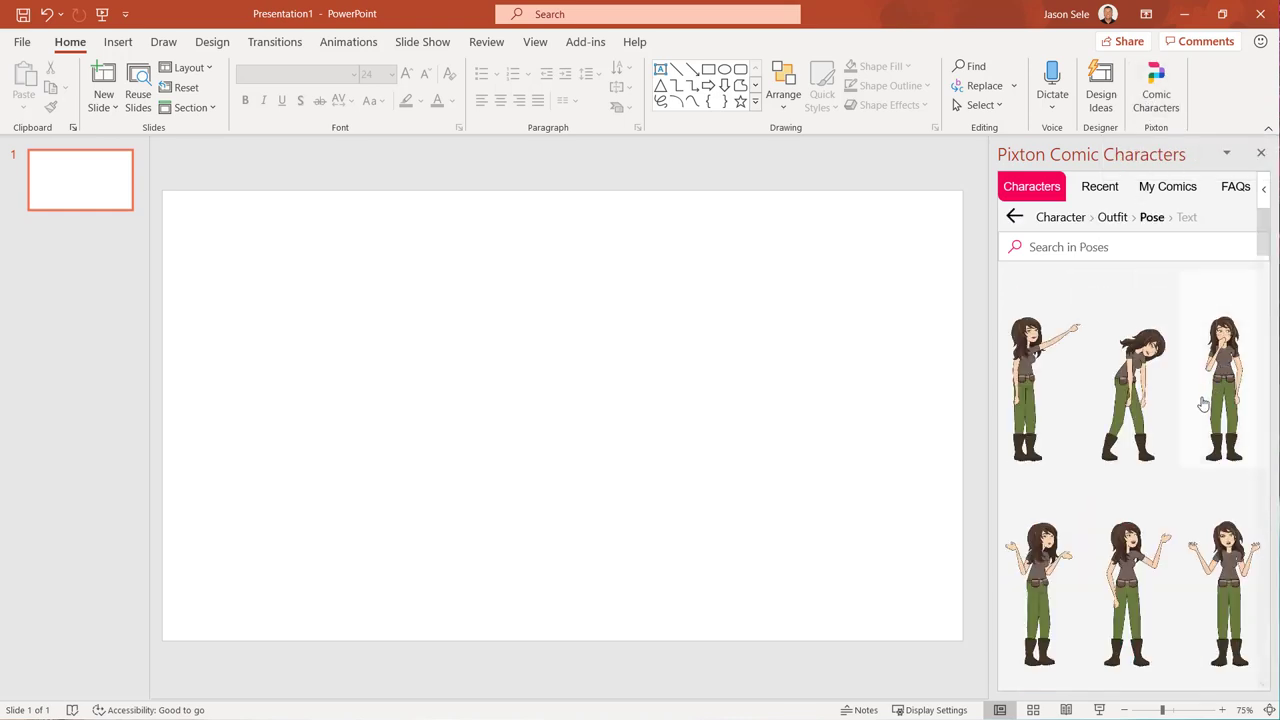
pyautogui.click(1148, 542)
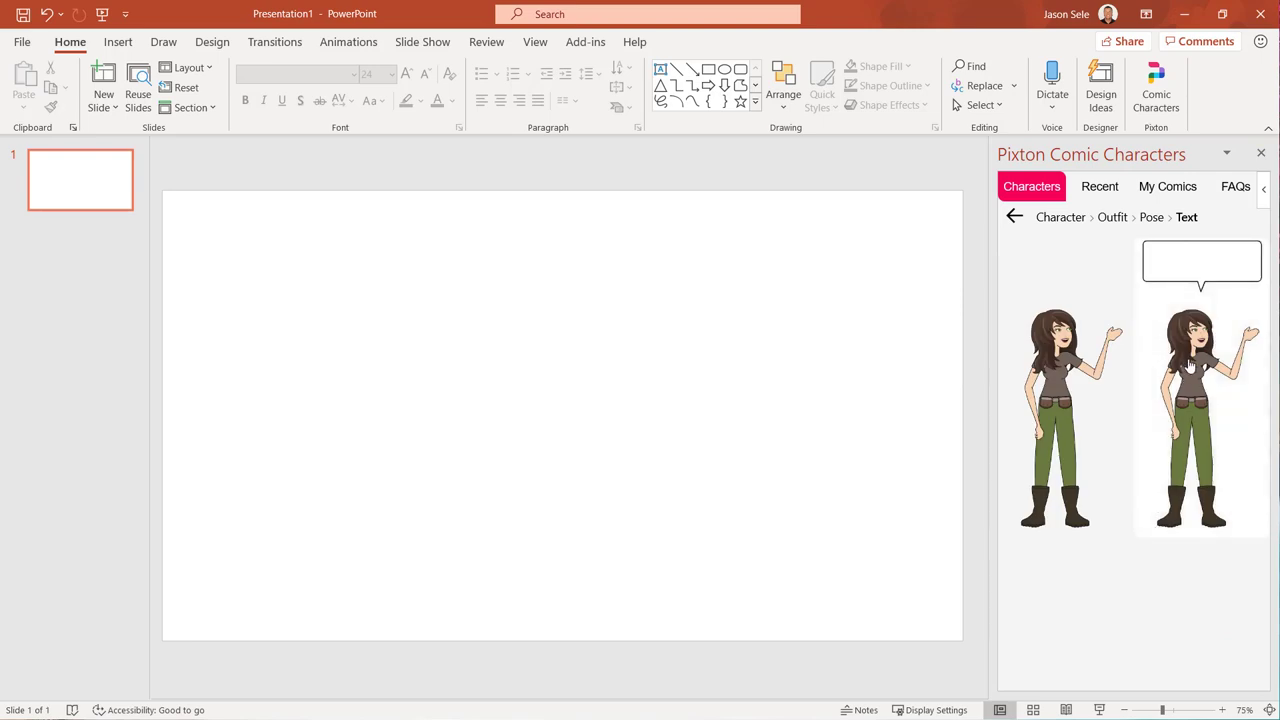
pyautogui.click(1189, 357)
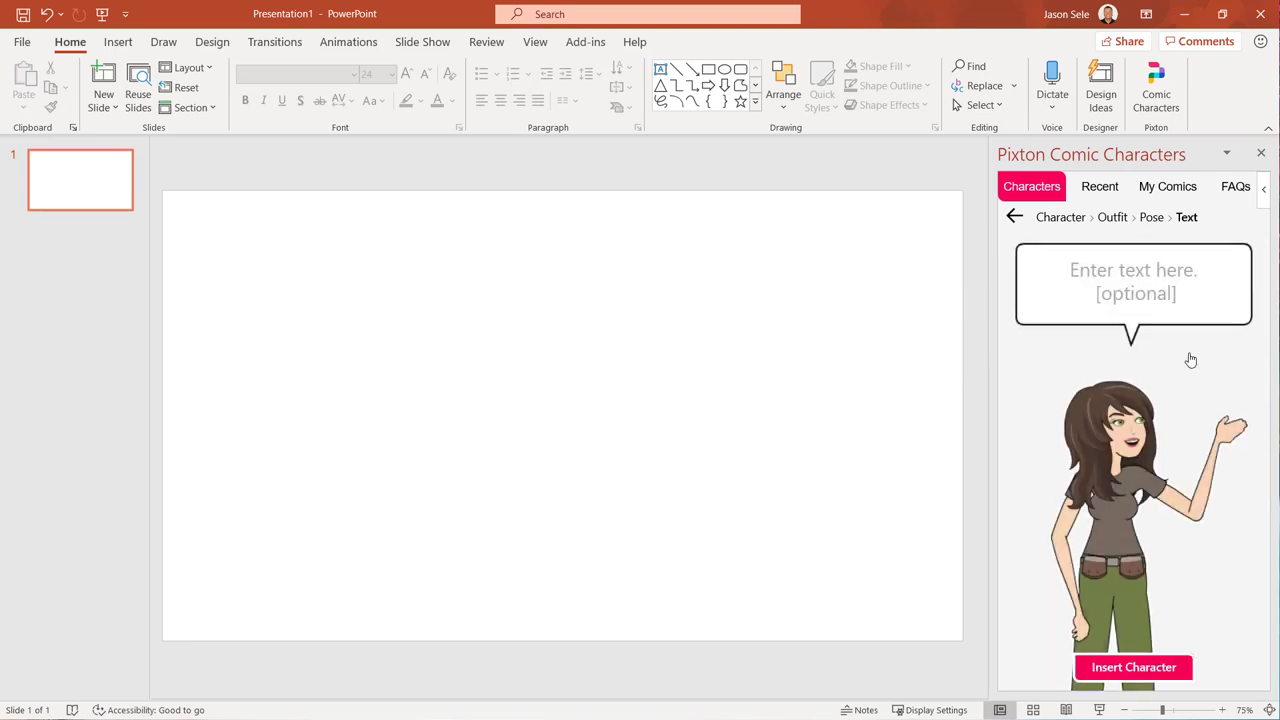
# Step: Write 'This is it!' in her speech bubble, insert her, then shrink and move her up-left
pyautogui.click(1124, 273)
pyautogui.write('This is it!')
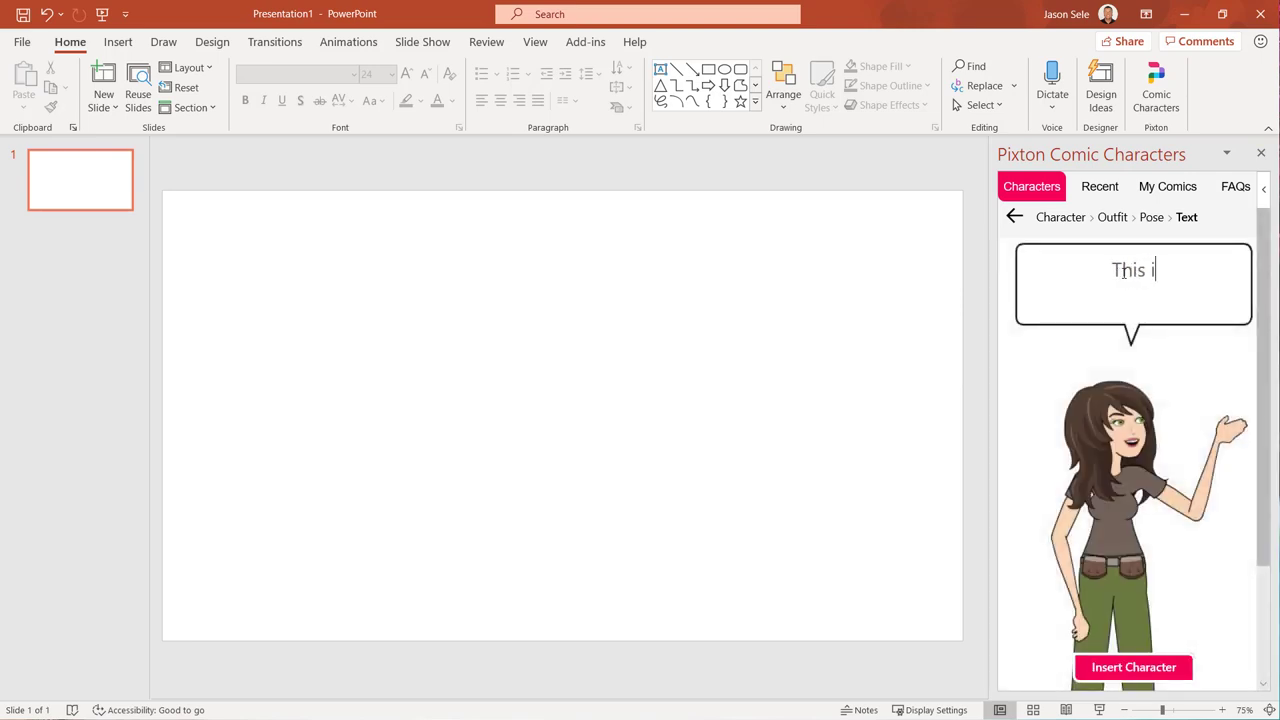
pyautogui.click(1134, 667)
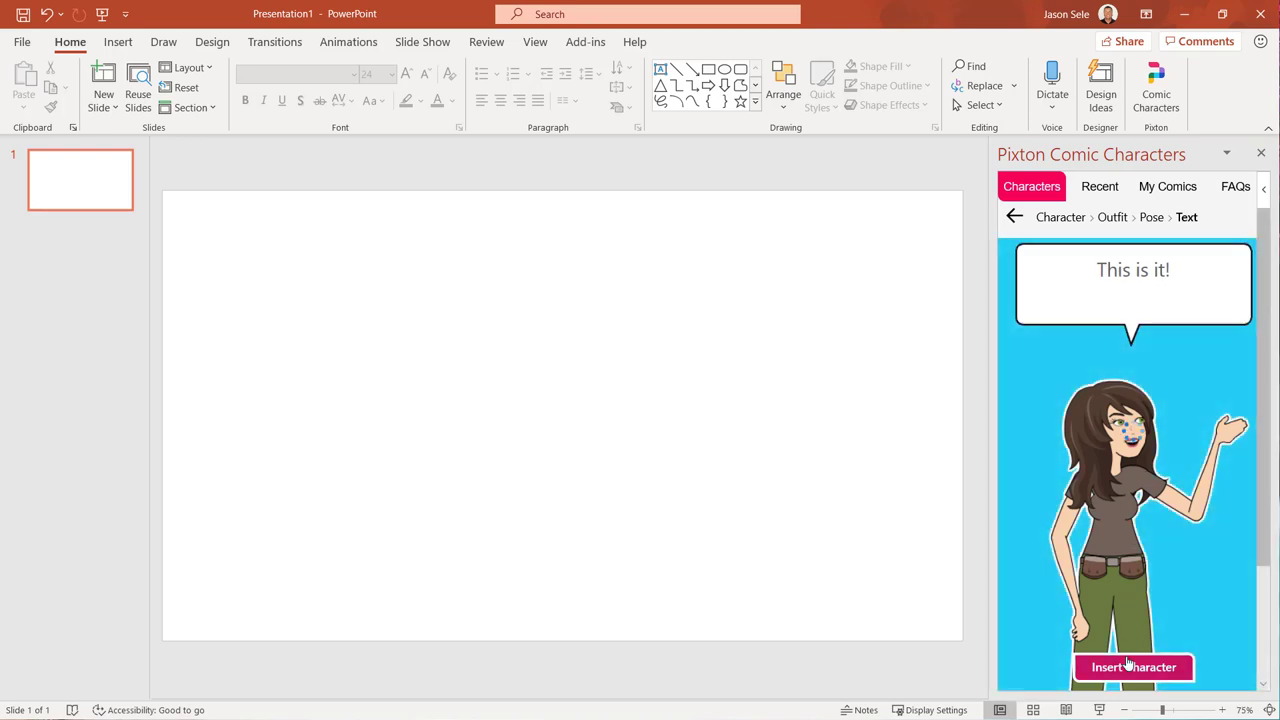
pyautogui.moveTo(299, 450); pyautogui.dragTo(535, 442)
pyautogui.moveTo(420, 229); pyautogui.dragTo(473, 270)
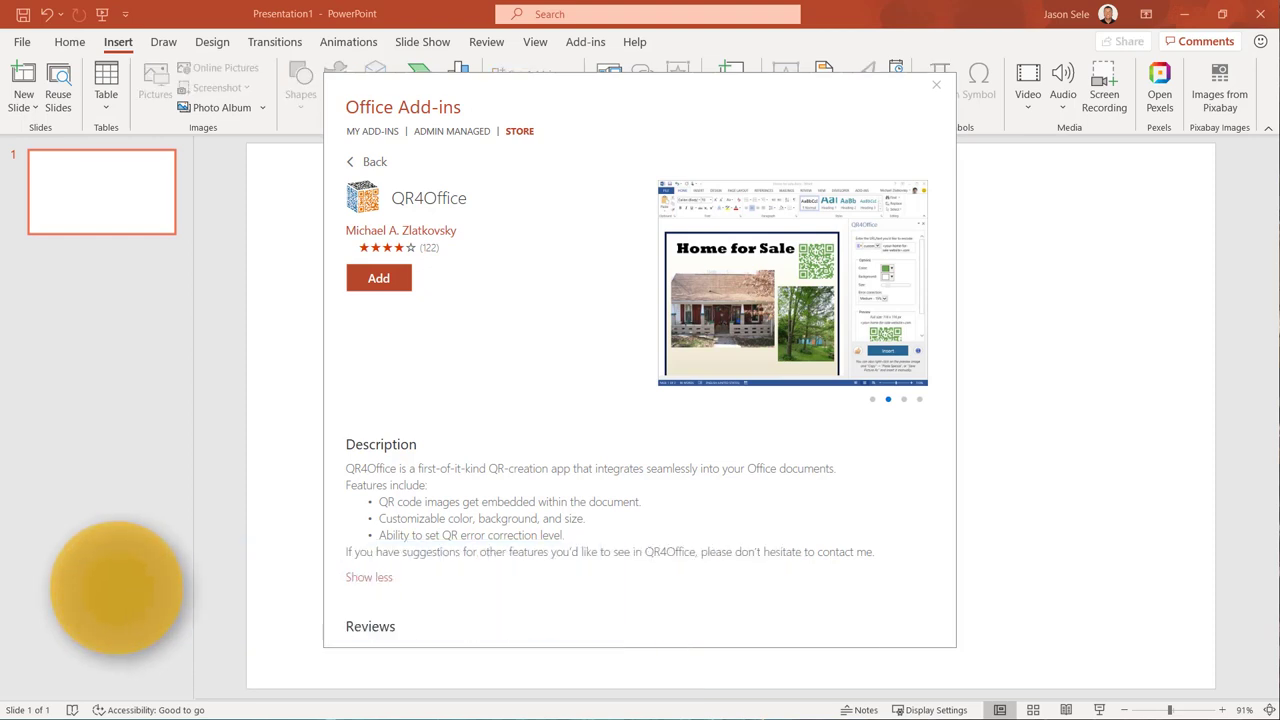
# Step: Add QR4Office from the store and accept its licence terms
pyautogui.click(378, 280)
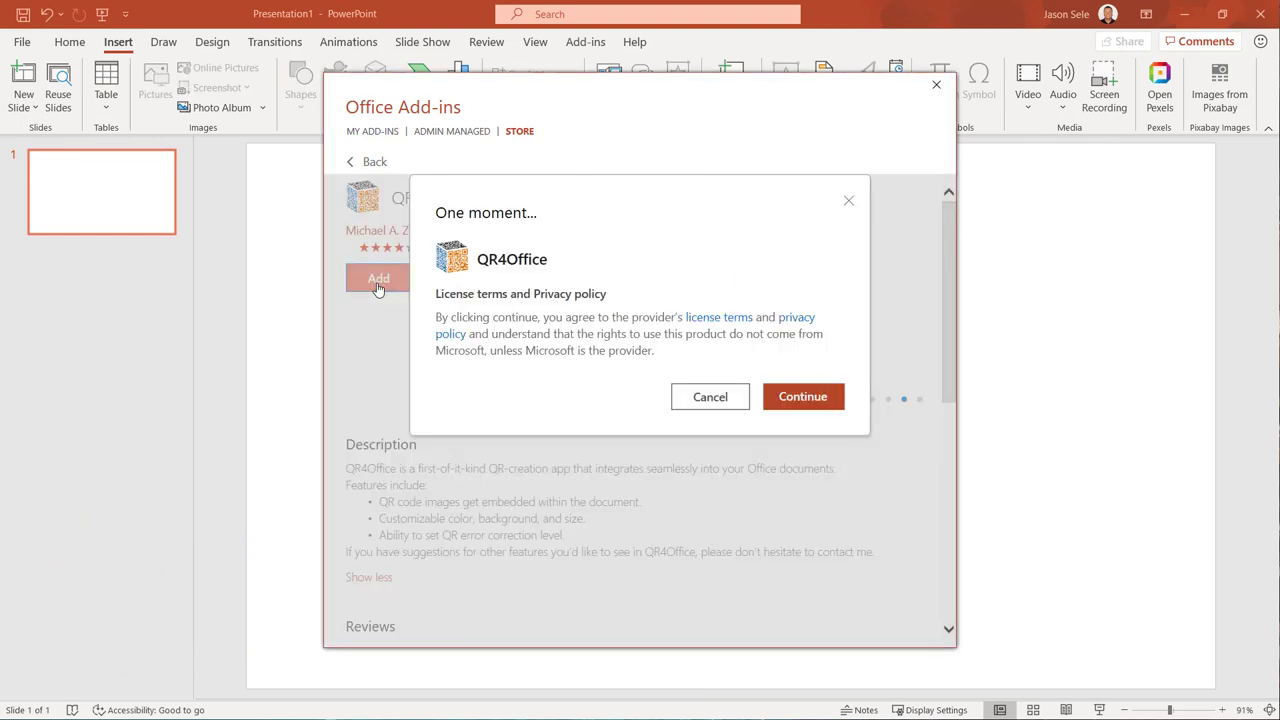
pyautogui.click(820, 398)
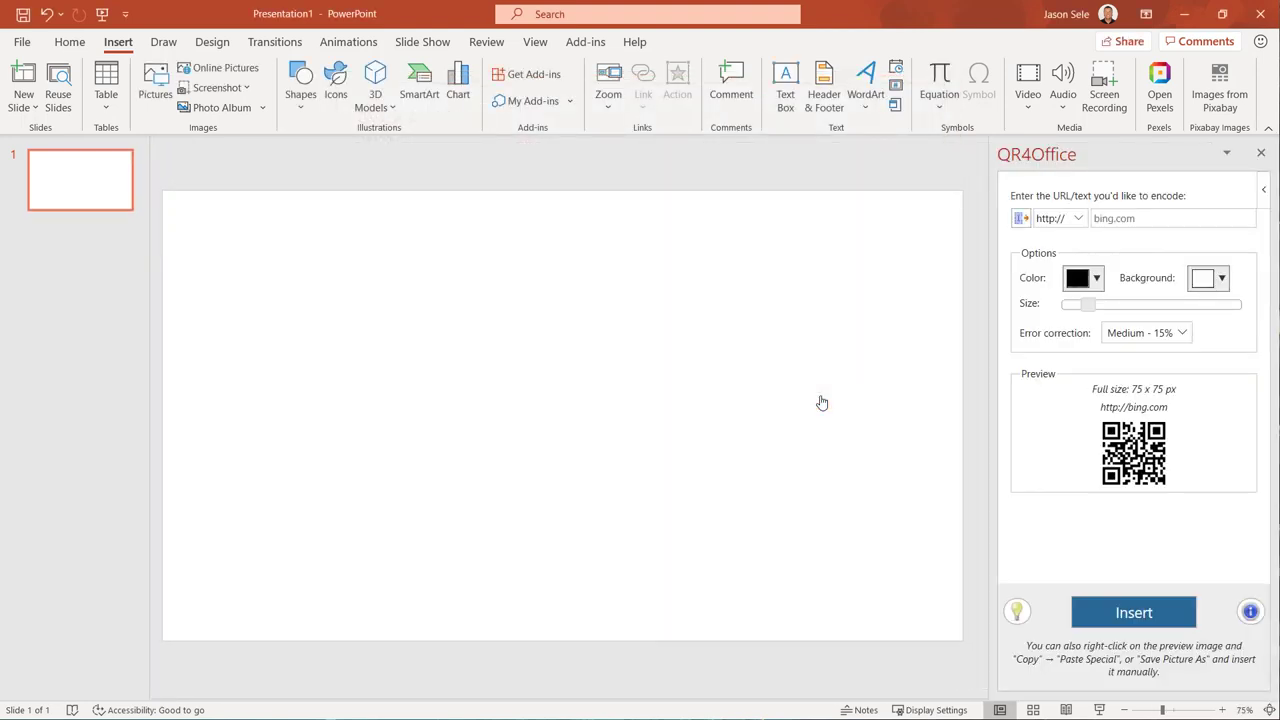
pyautogui.click(1139, 219)
pyautogui.write('www.seletraini')
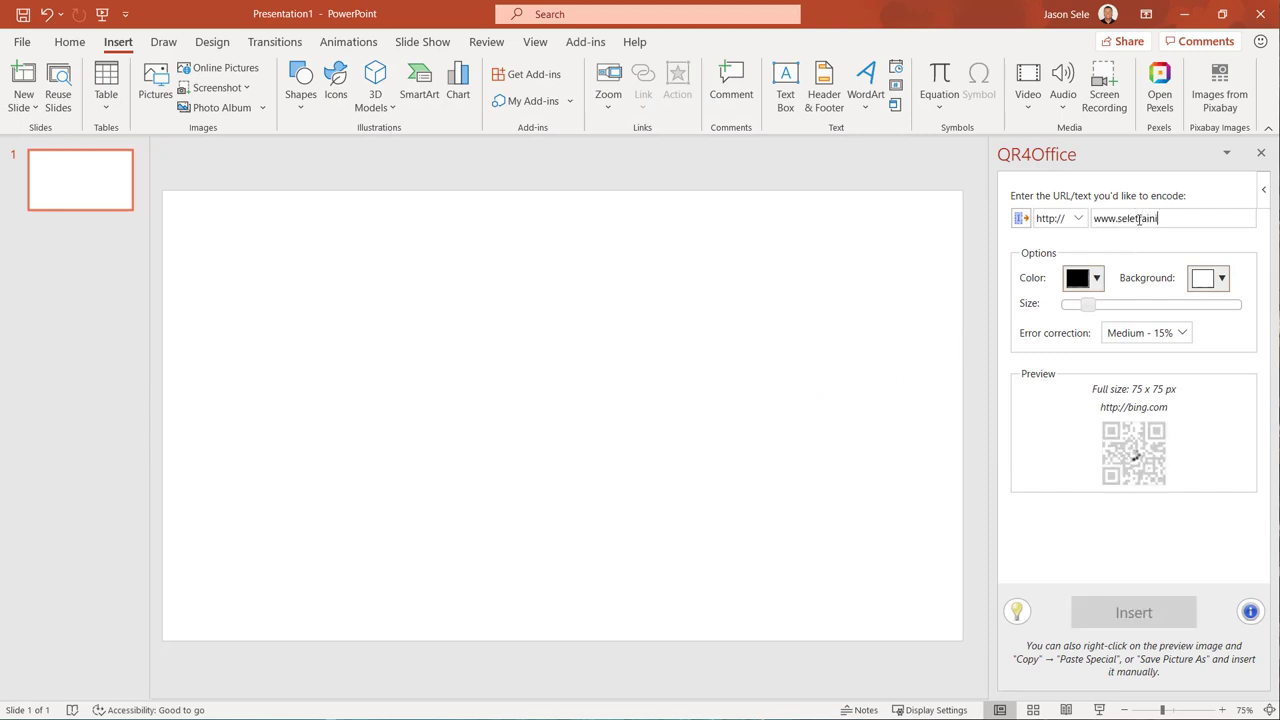
pyautogui.write('ng.com')
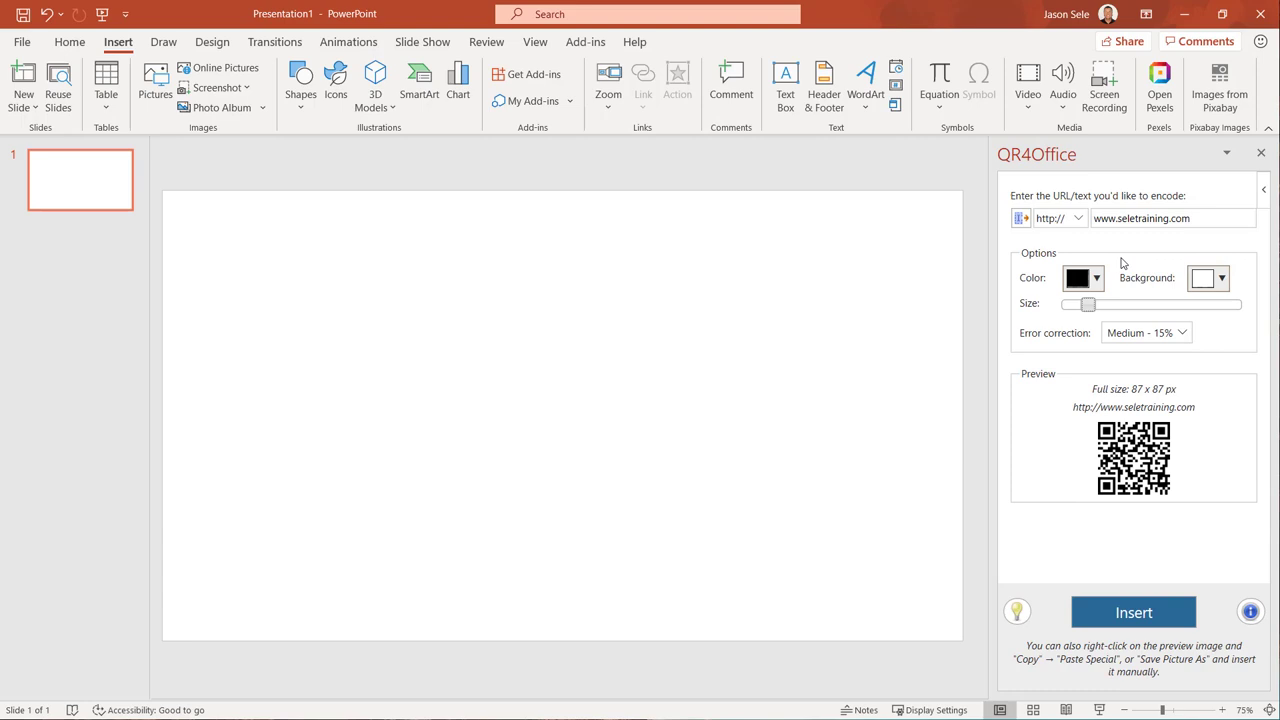
pyautogui.click(1098, 279)
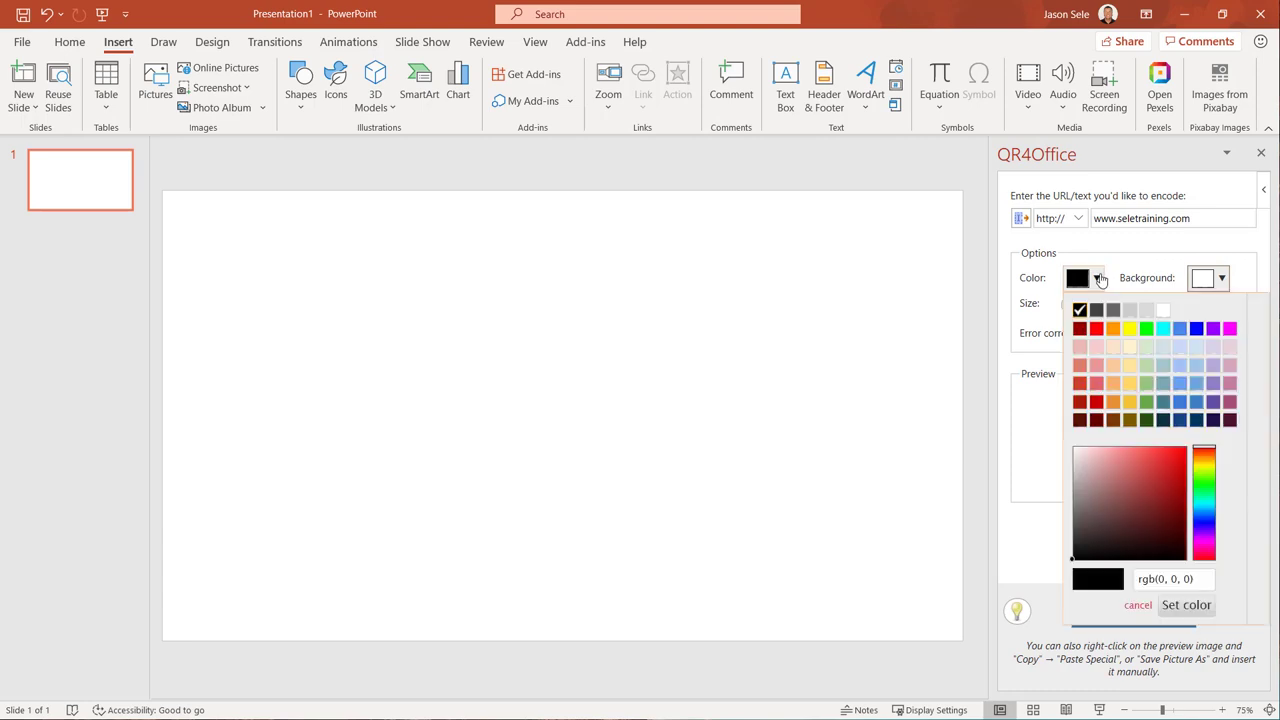
pyautogui.click(1098, 279)
pyautogui.moveTo(1091, 306); pyautogui.dragTo(1113, 309)
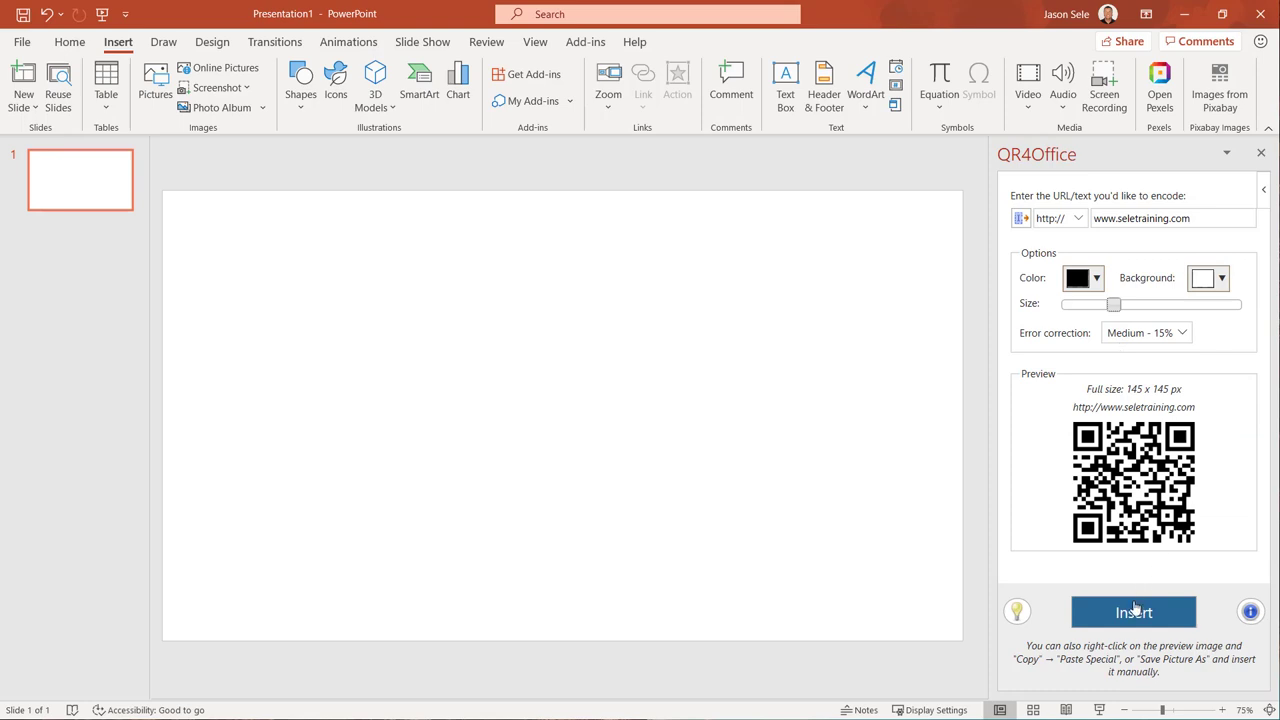
pyautogui.click(1135, 608)
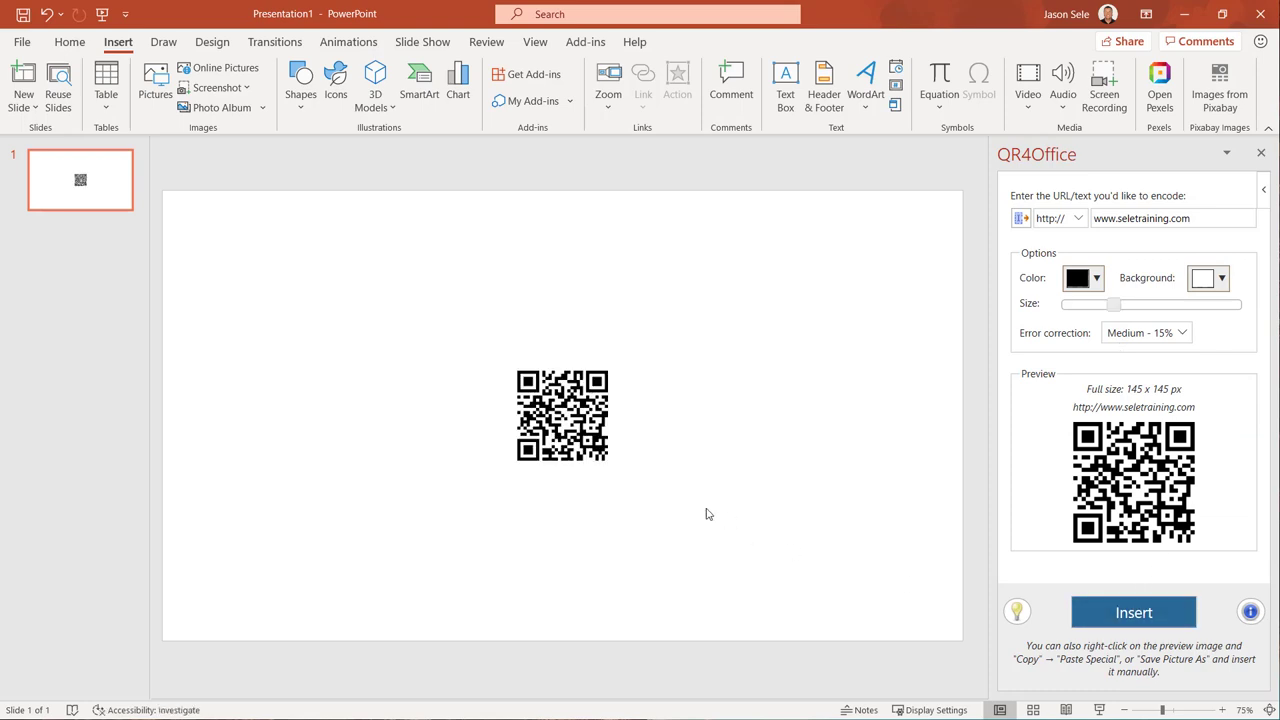
# Step: Resize the QR code on the slide, then bring up the QR4Office protocol type list
pyautogui.click(577, 428)
pyautogui.moveTo(607, 460); pyautogui.dragTo(561, 408)
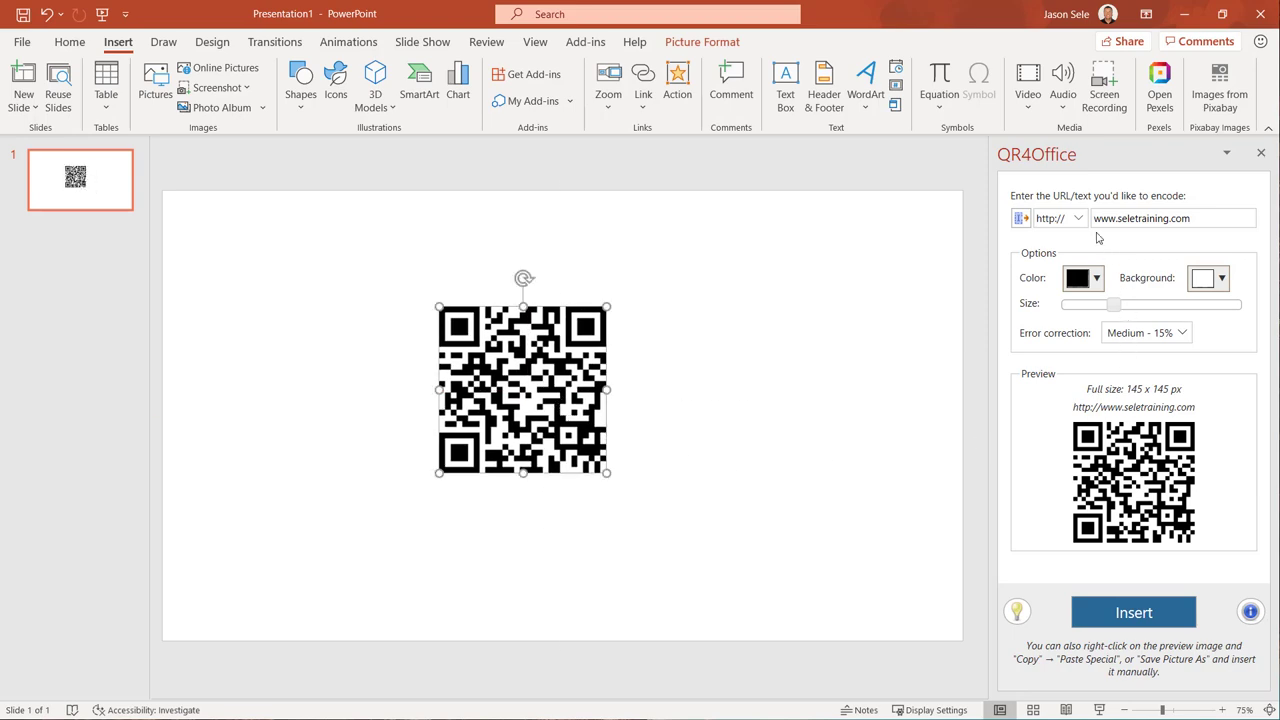
pyautogui.click(1081, 219)
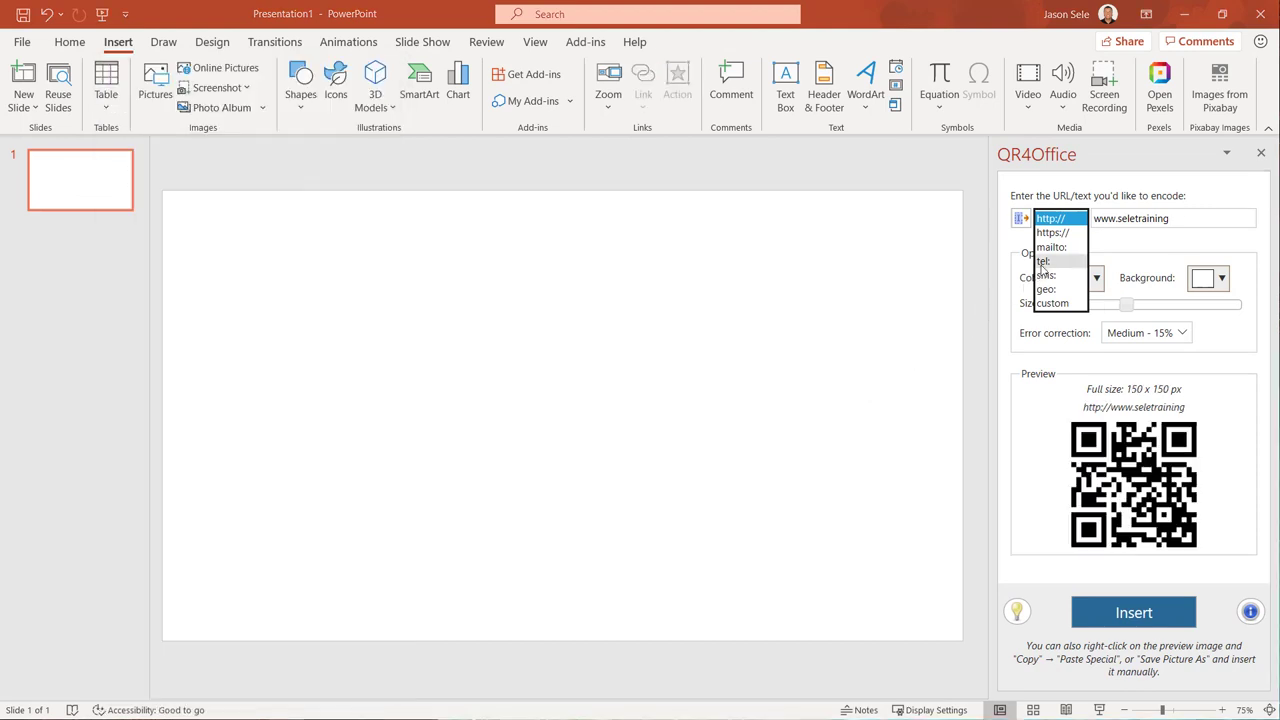
# Step: Switch the protocol to tel:, enter a telephone number, and insert that QR code
pyautogui.click(1045, 261)
pyautogui.moveTo(1187, 218); pyautogui.dragTo(1082, 218)
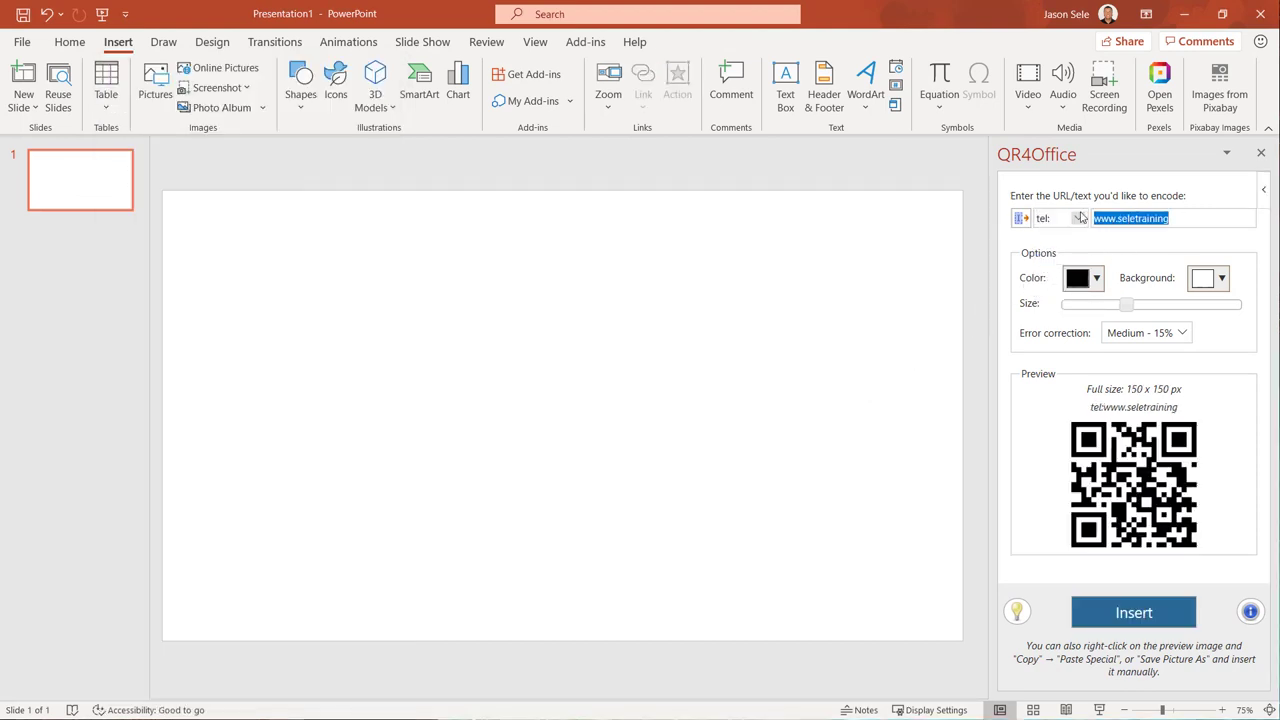
pyautogui.write('555-2368')
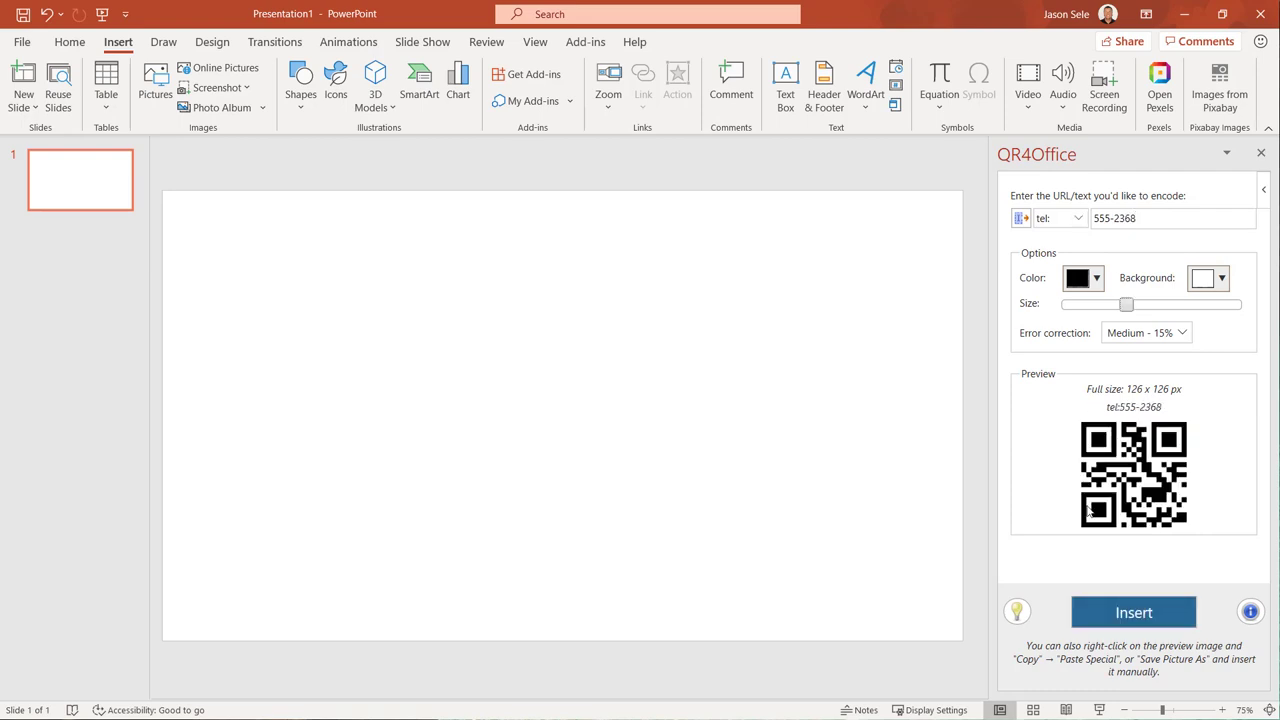
pyautogui.click(1108, 614)
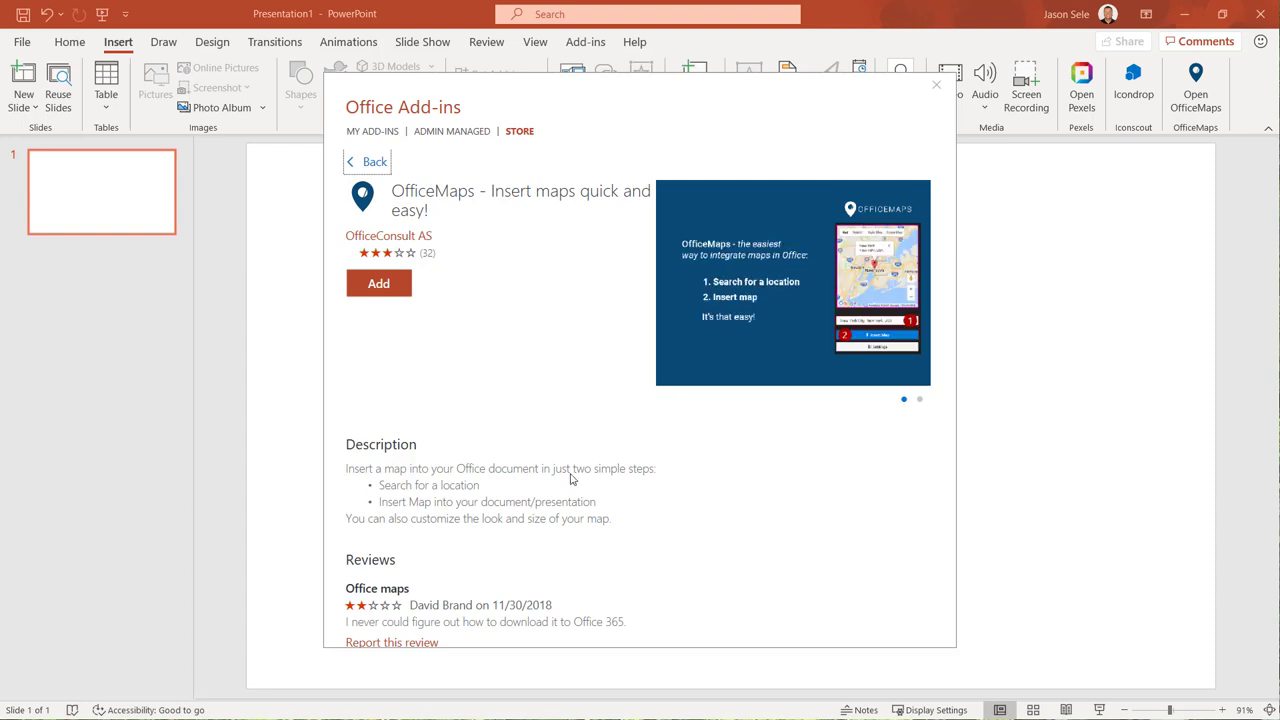
# Step: Close the Office Add-ins store, returning to the blank slide
pyautogui.click(947, 85)
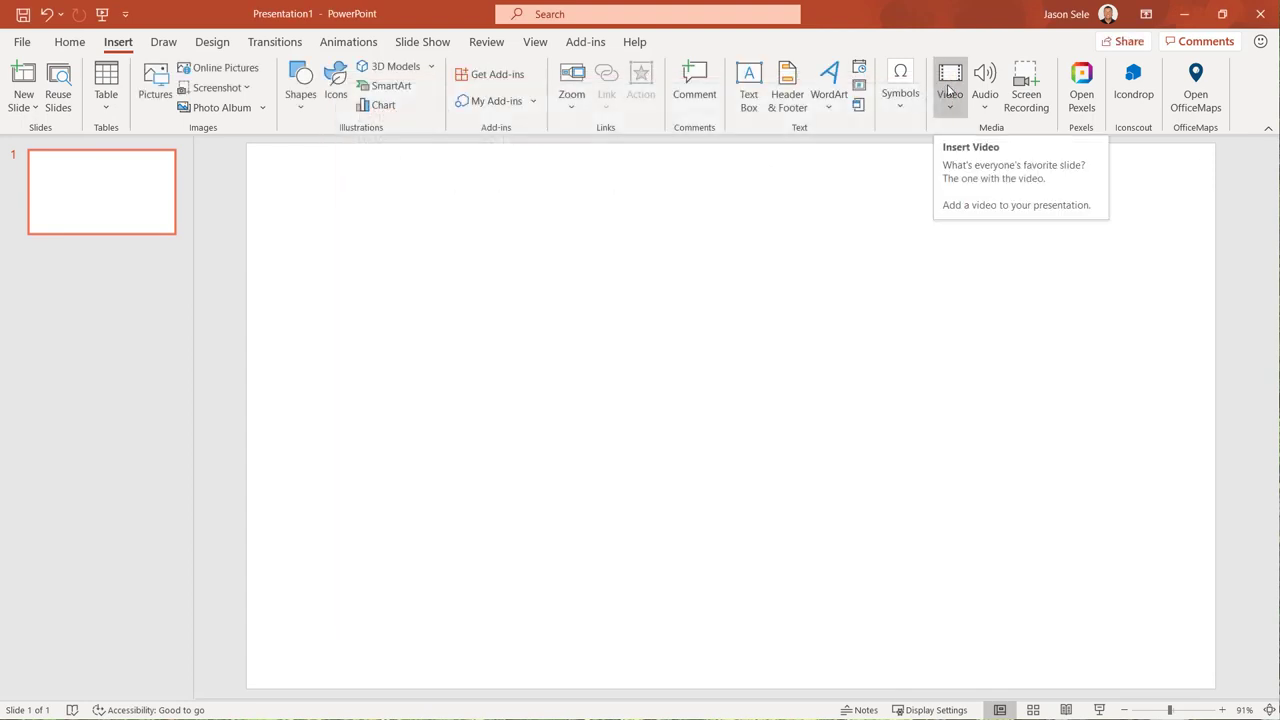
# Step: Insert an OfficeMaps satellite map of Salem, OR, USA, zoomed to street level
pyautogui.click(1197, 100)
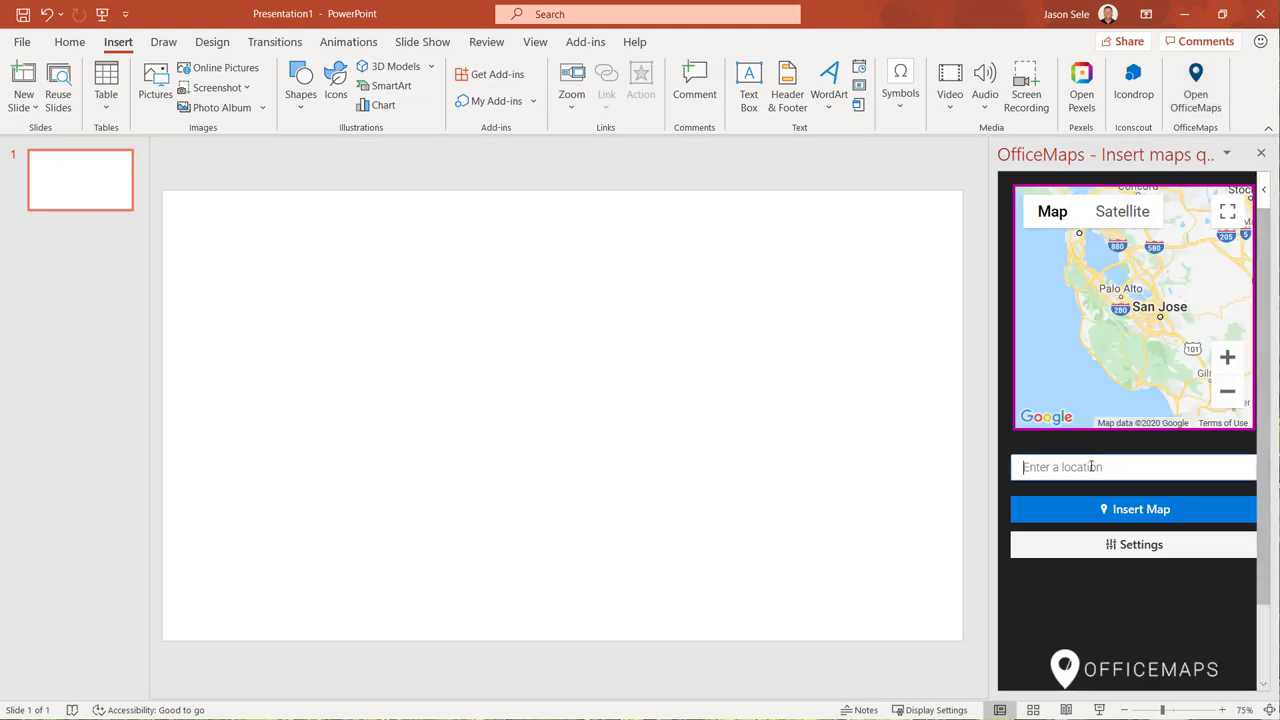
pyautogui.write('Salem, OR')
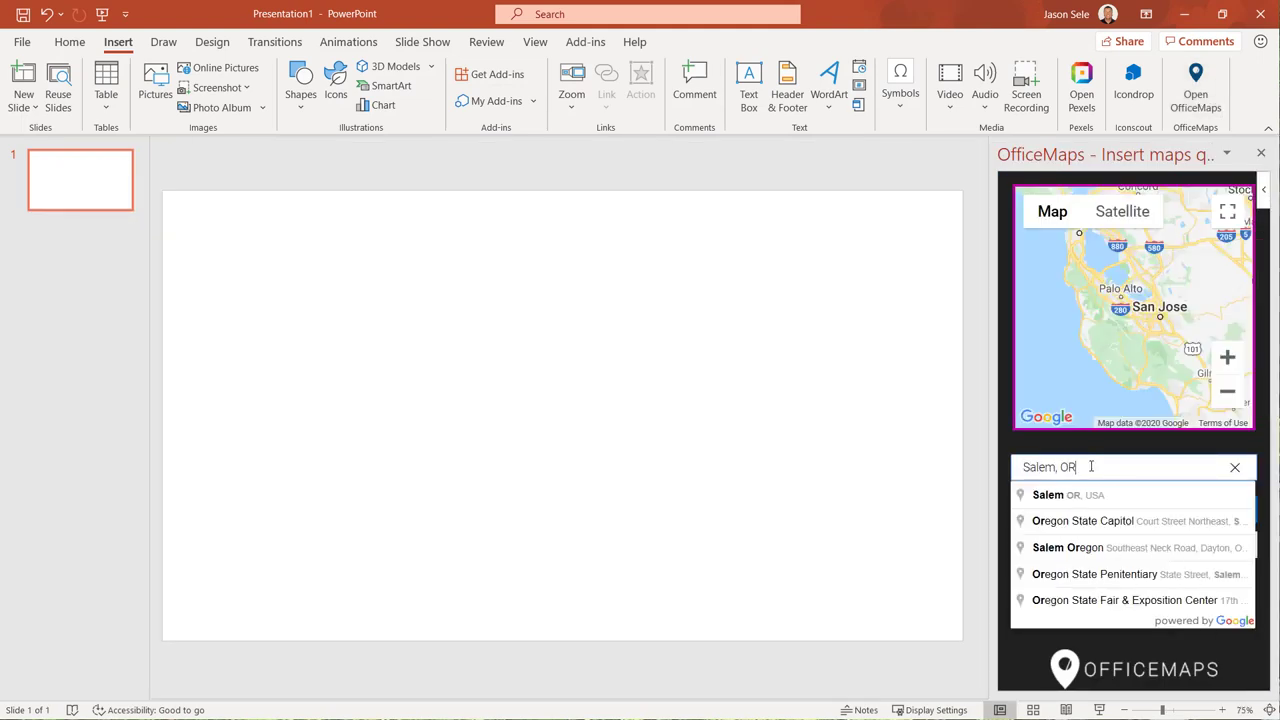
pyautogui.click(1076, 498)
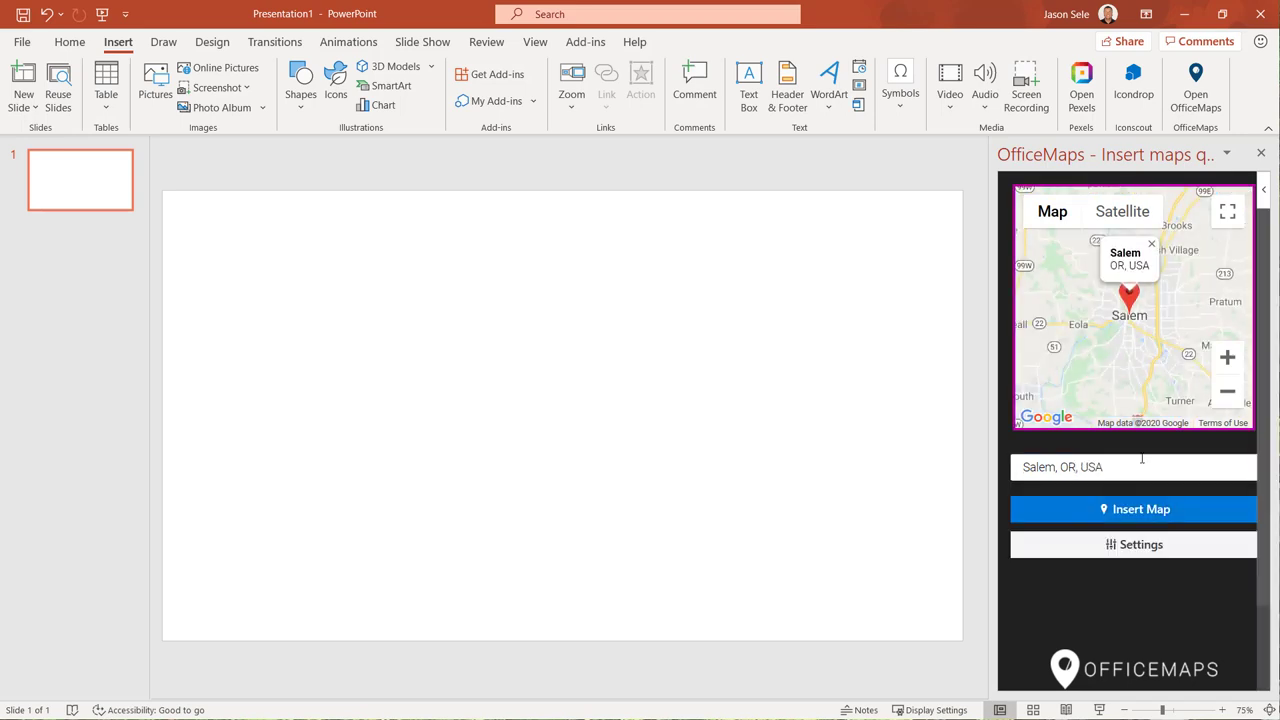
pyautogui.click(1227, 358)
pyautogui.click(1227, 358)
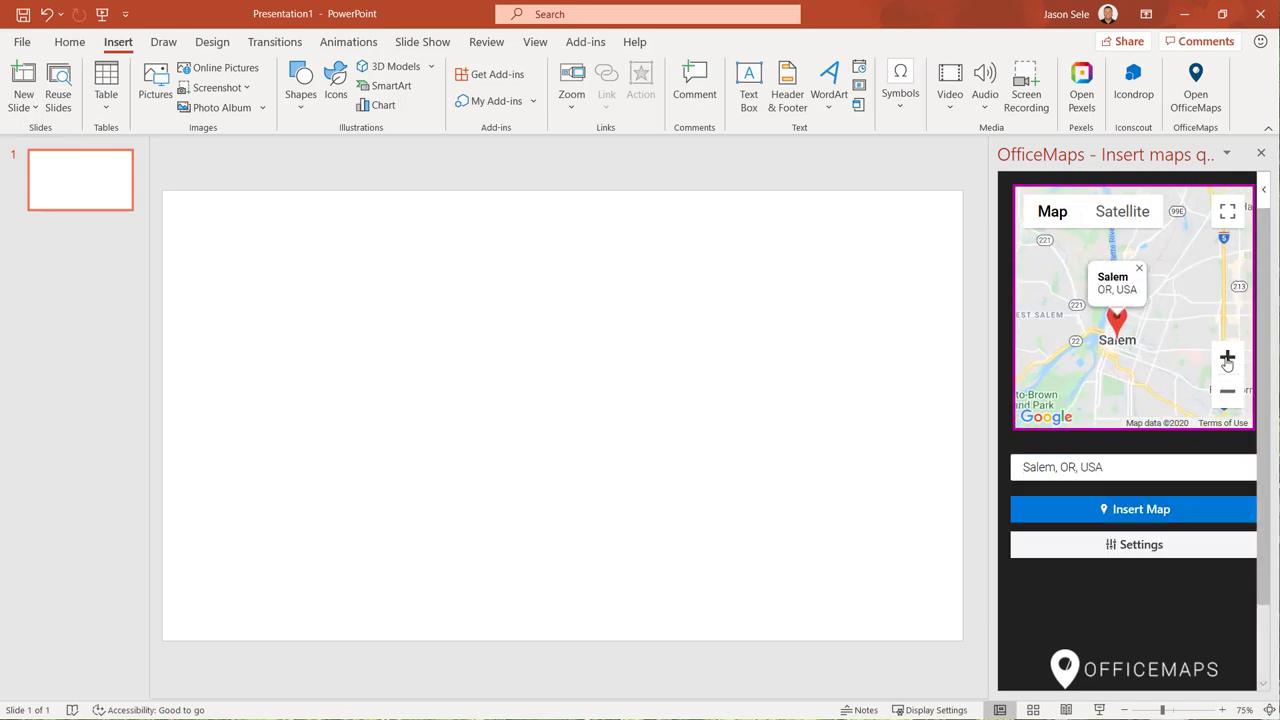
pyautogui.click(1227, 358)
pyautogui.click(1226, 358)
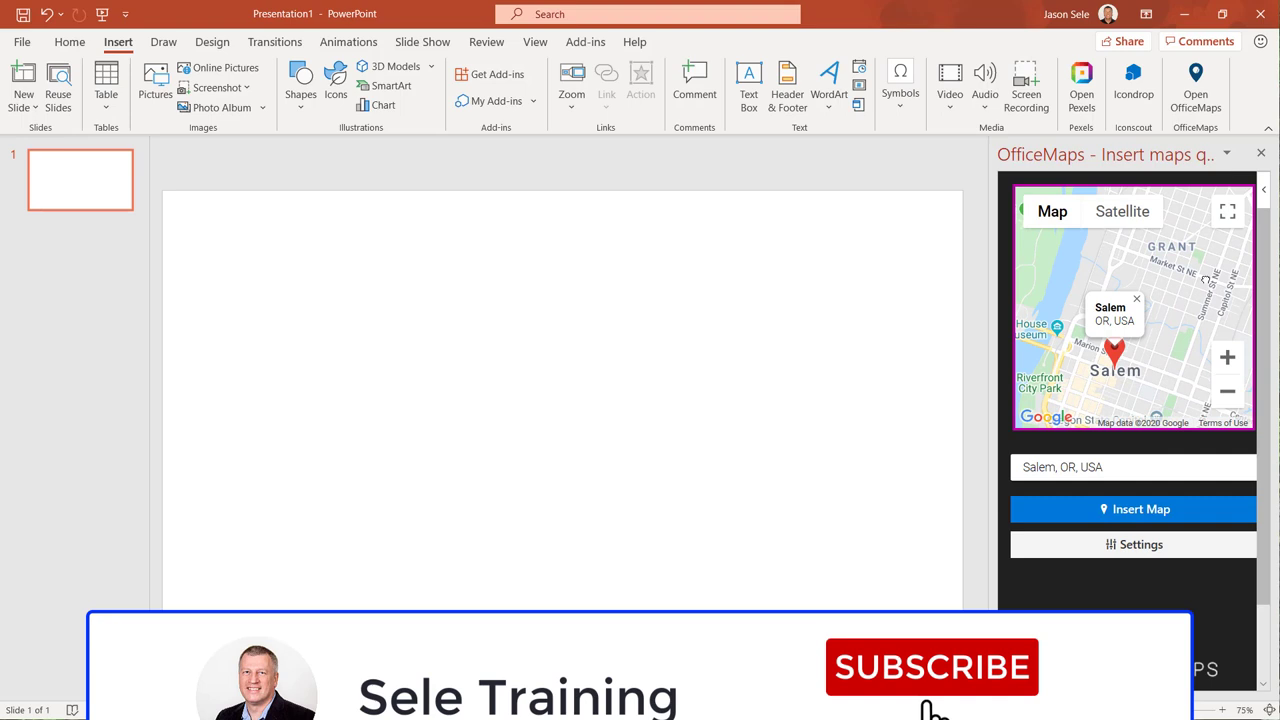
pyautogui.click(1156, 281)
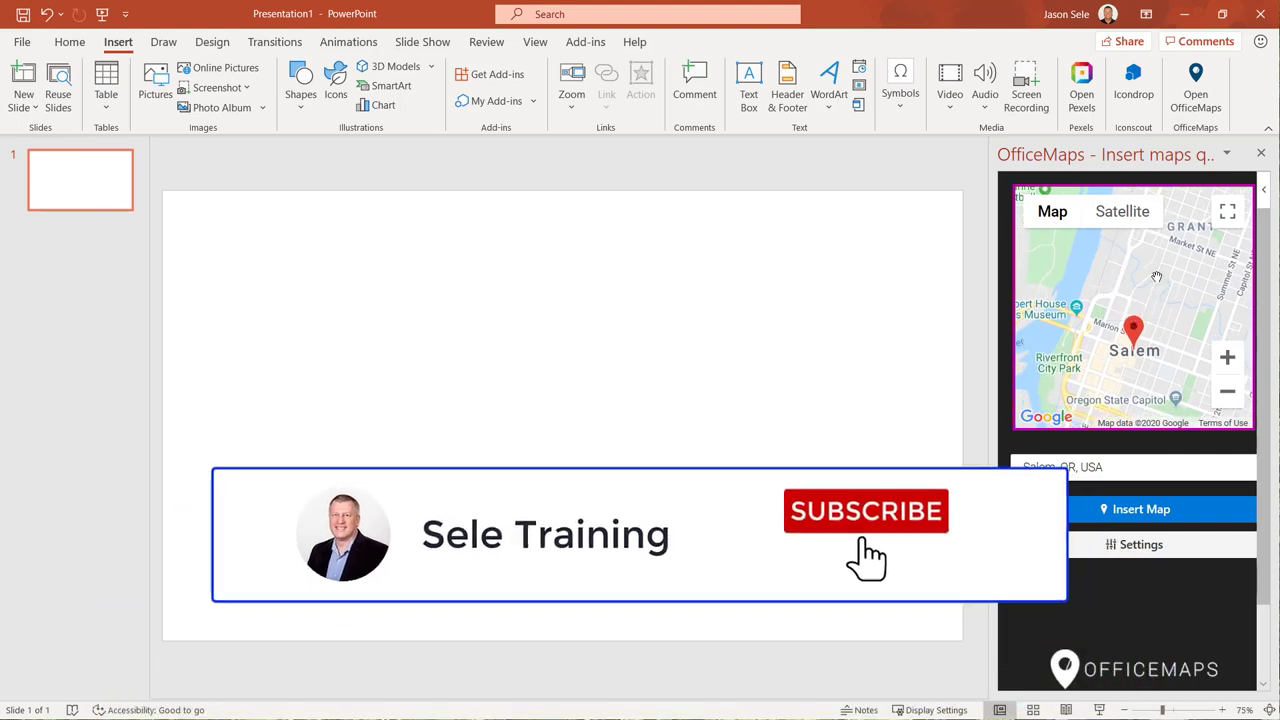
pyautogui.click(1128, 218)
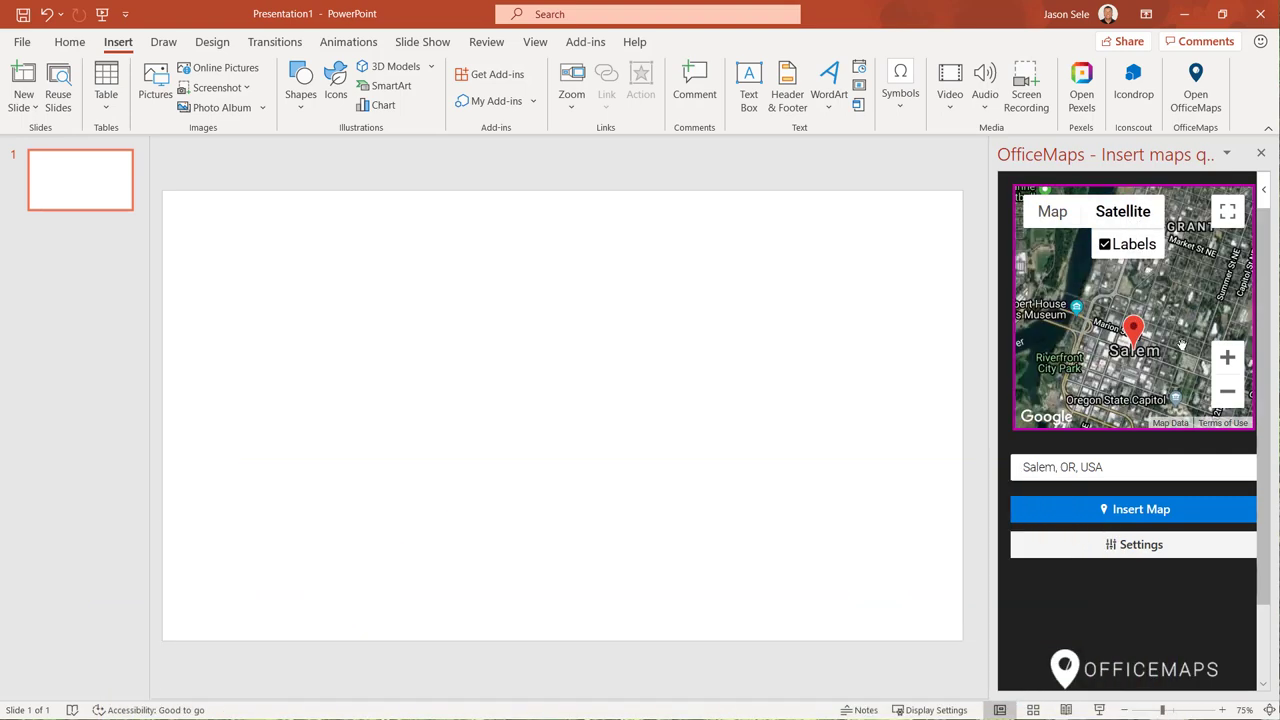
pyautogui.click(1145, 512)
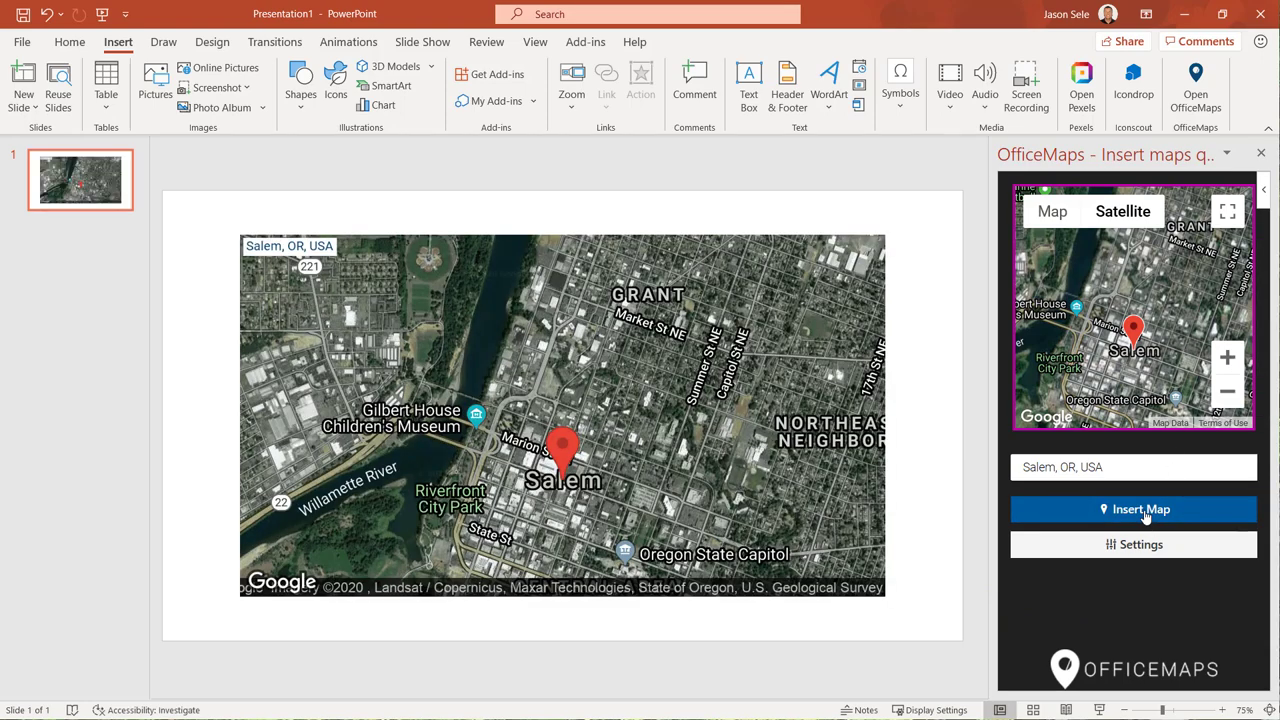
# Step: Shrink the Salem map picture from its corner and reposition it on the slide
pyautogui.click(852, 548)
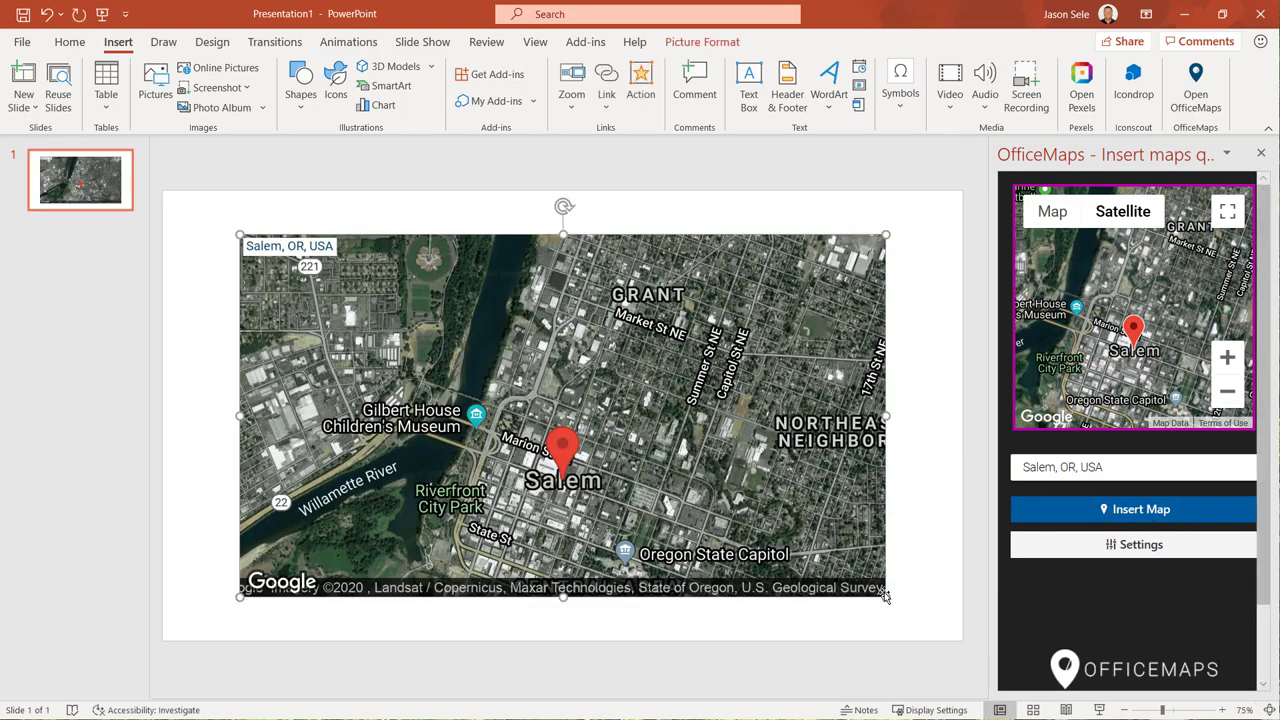
pyautogui.moveTo(885, 597); pyautogui.dragTo(754, 523)
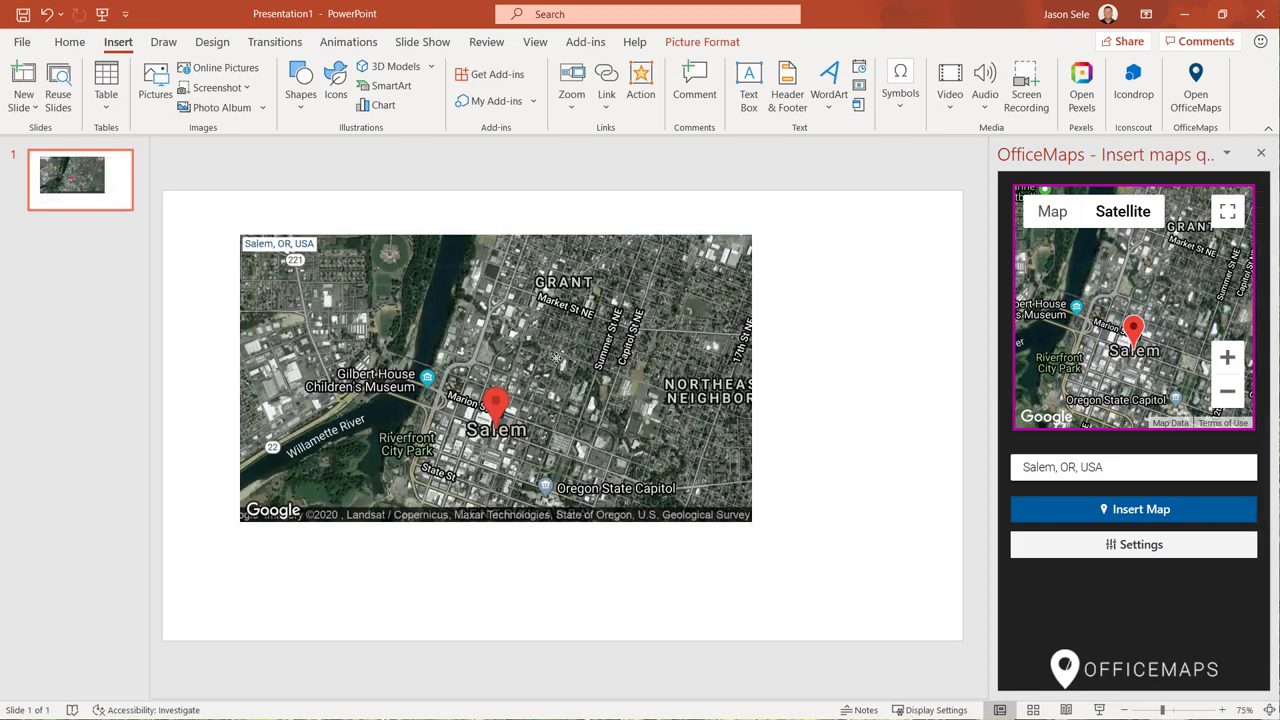
pyautogui.moveTo(519, 346); pyautogui.dragTo(631, 370)
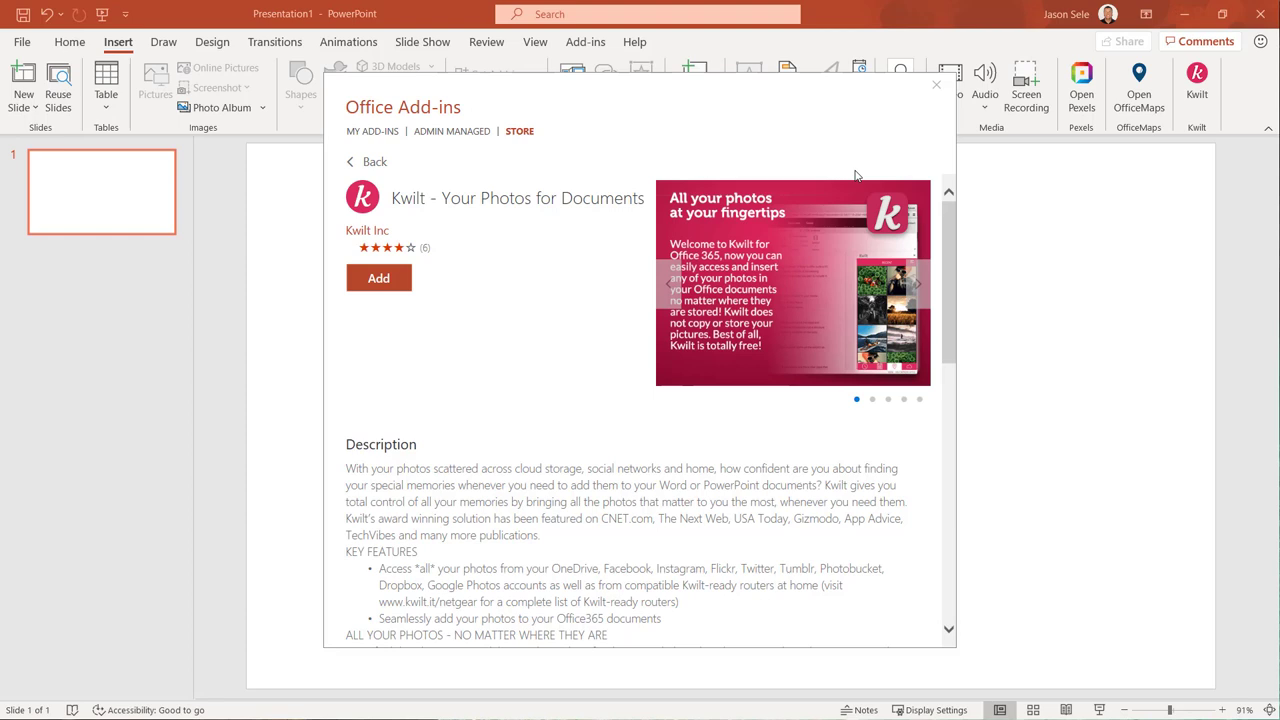
# Step: Close the add-ins store, open Kwilt, and browse its timeline, location and stream views before choosing Recent
pyautogui.click(937, 87)
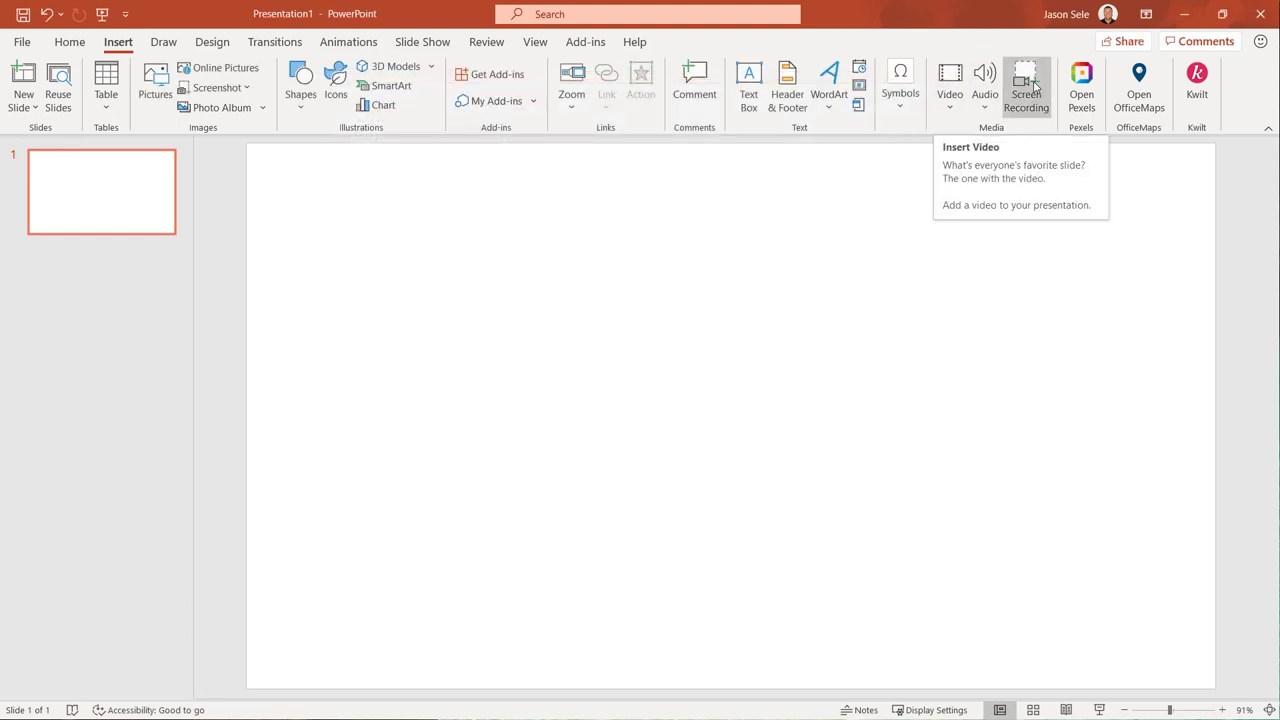
pyautogui.click(1200, 85)
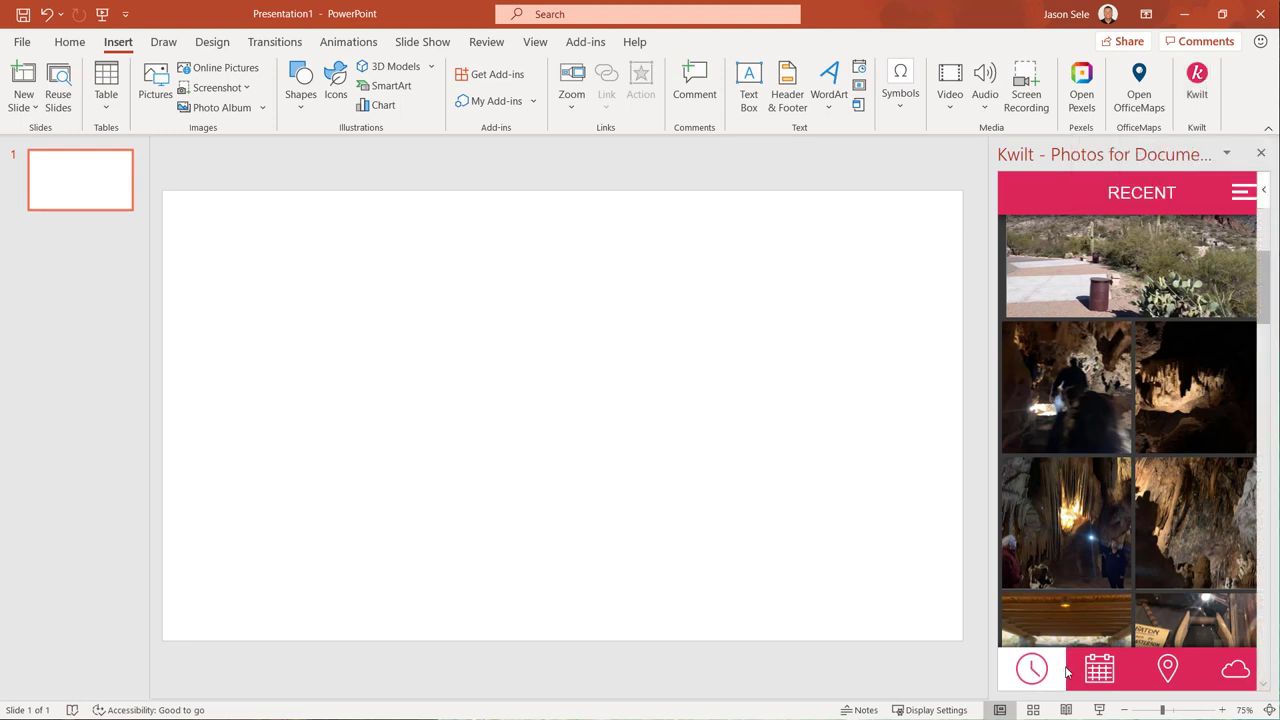
pyautogui.click(1098, 673)
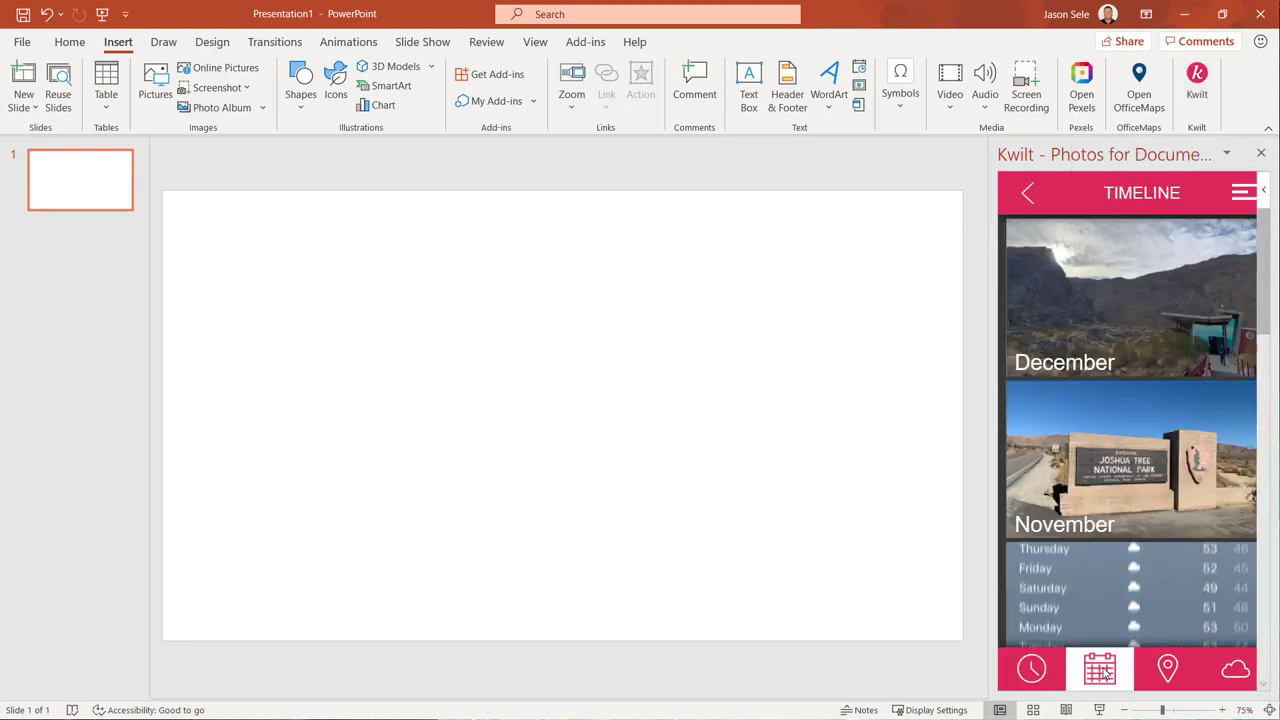
pyautogui.click(1163, 670)
pyautogui.click(1229, 674)
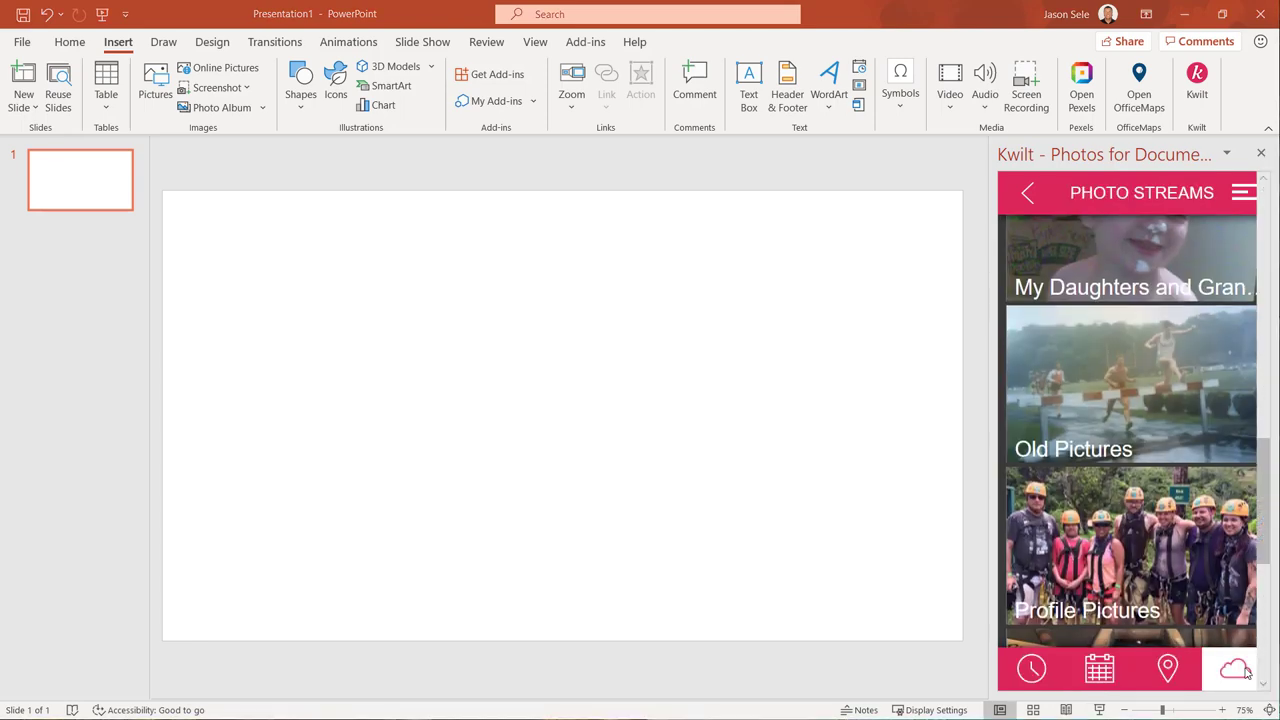
pyautogui.click(1034, 673)
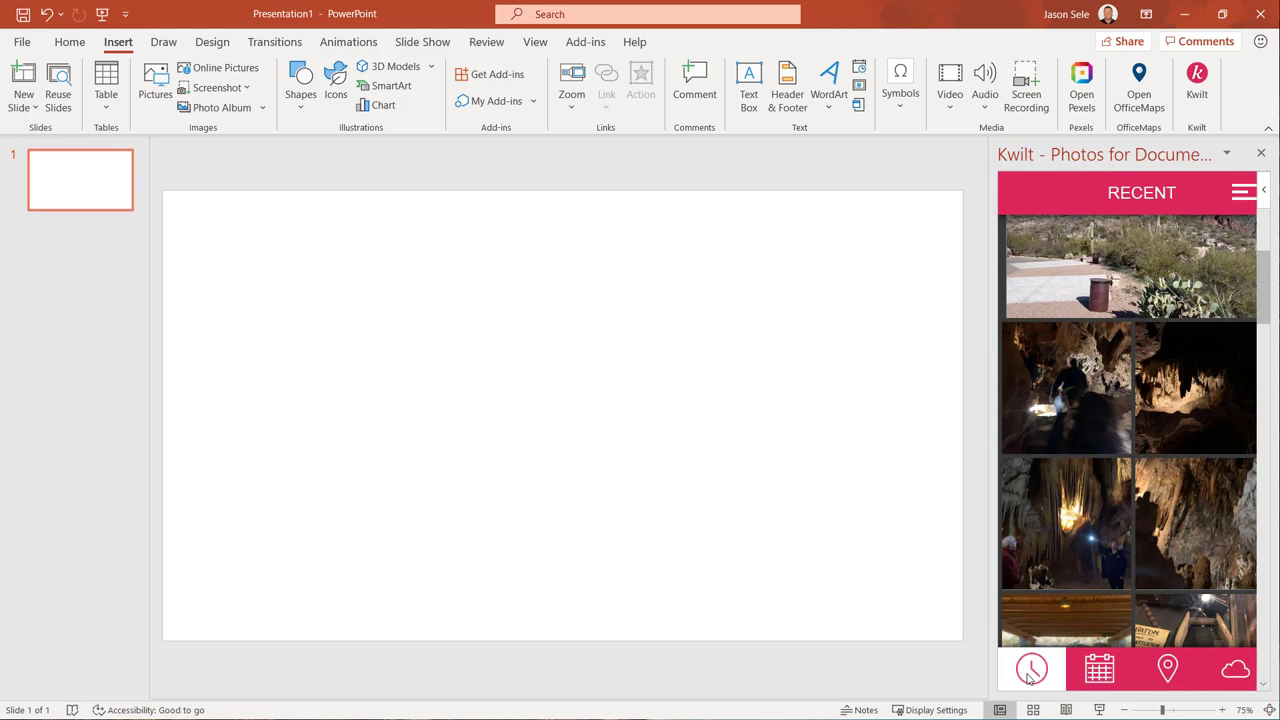
# Step: Place the desert cactus photo on the slide, then scroll through Kwilt's Settings > All Sources list
pyautogui.moveTo(1047, 286); pyautogui.dragTo(364, 337)
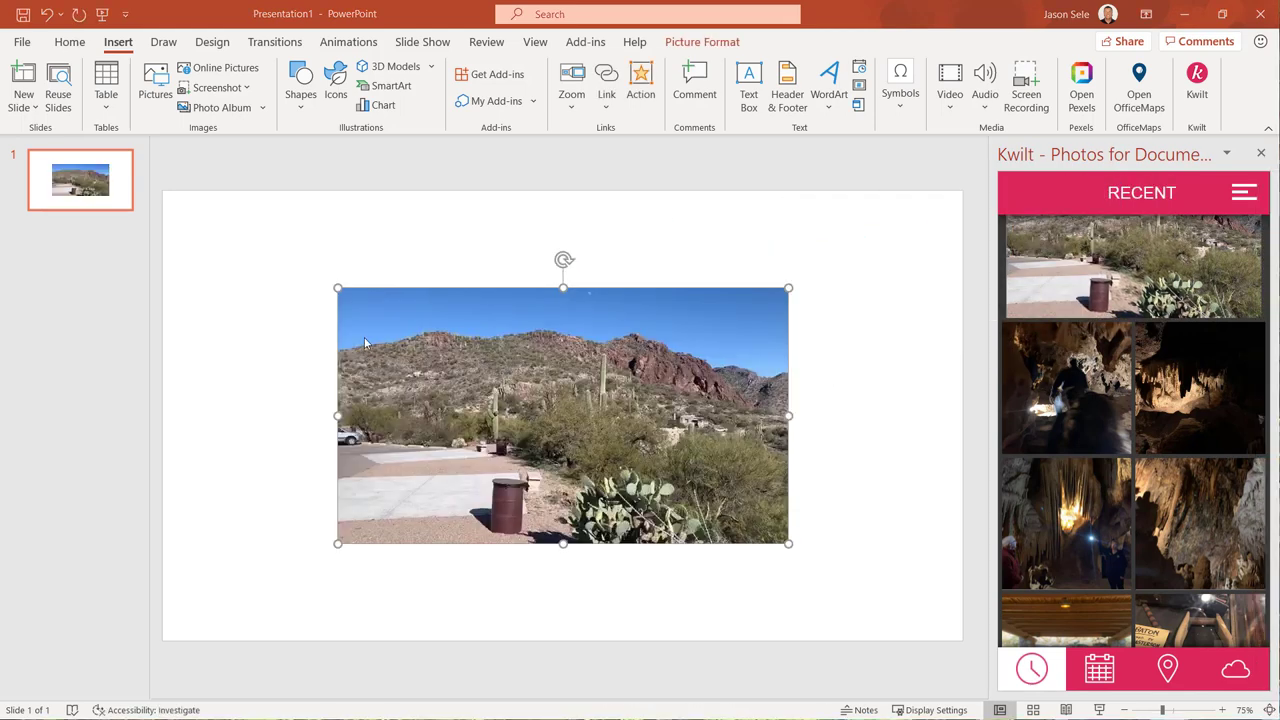
pyautogui.click(1243, 192)
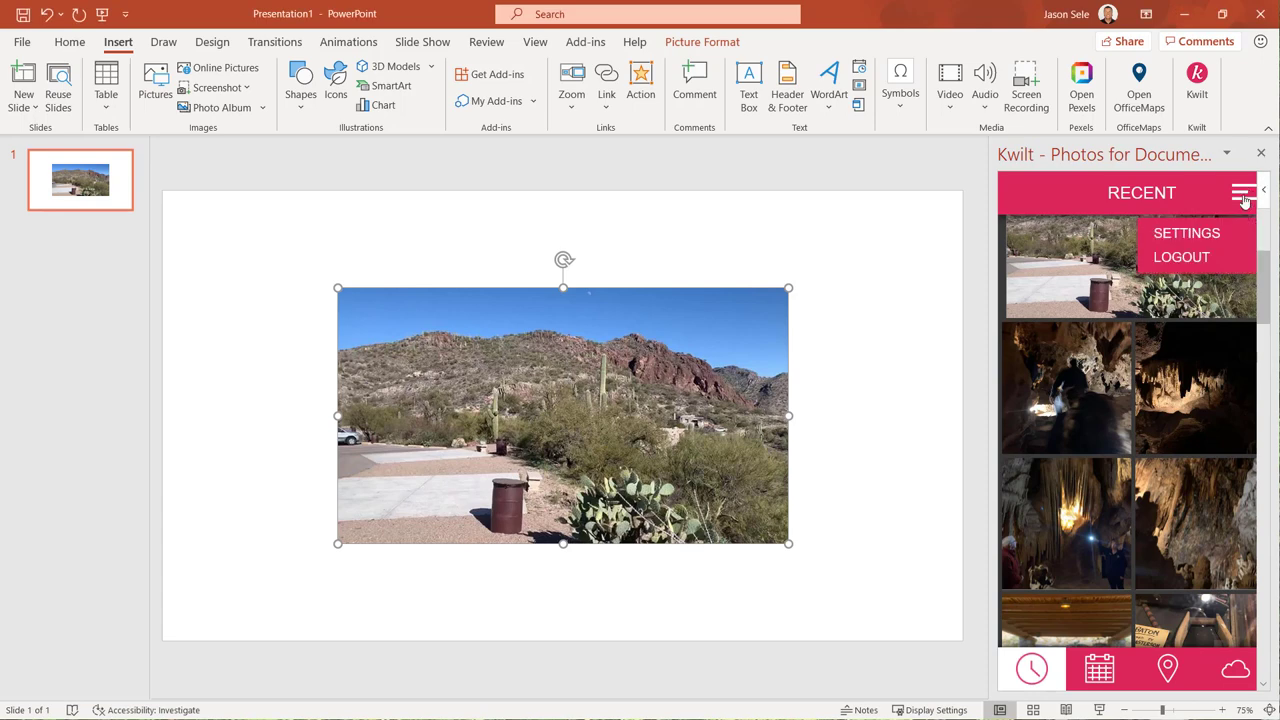
pyautogui.click(1200, 232)
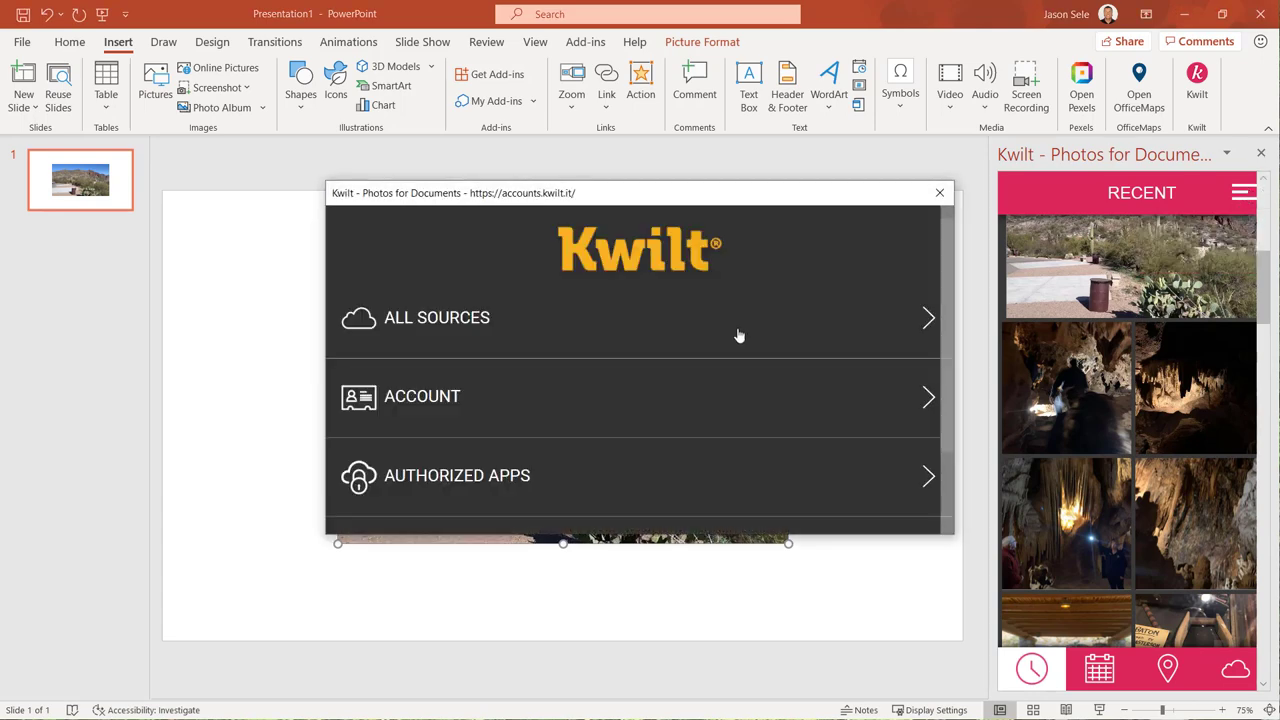
pyautogui.click(738, 336)
pyautogui.scroll(-4, 545, 325)
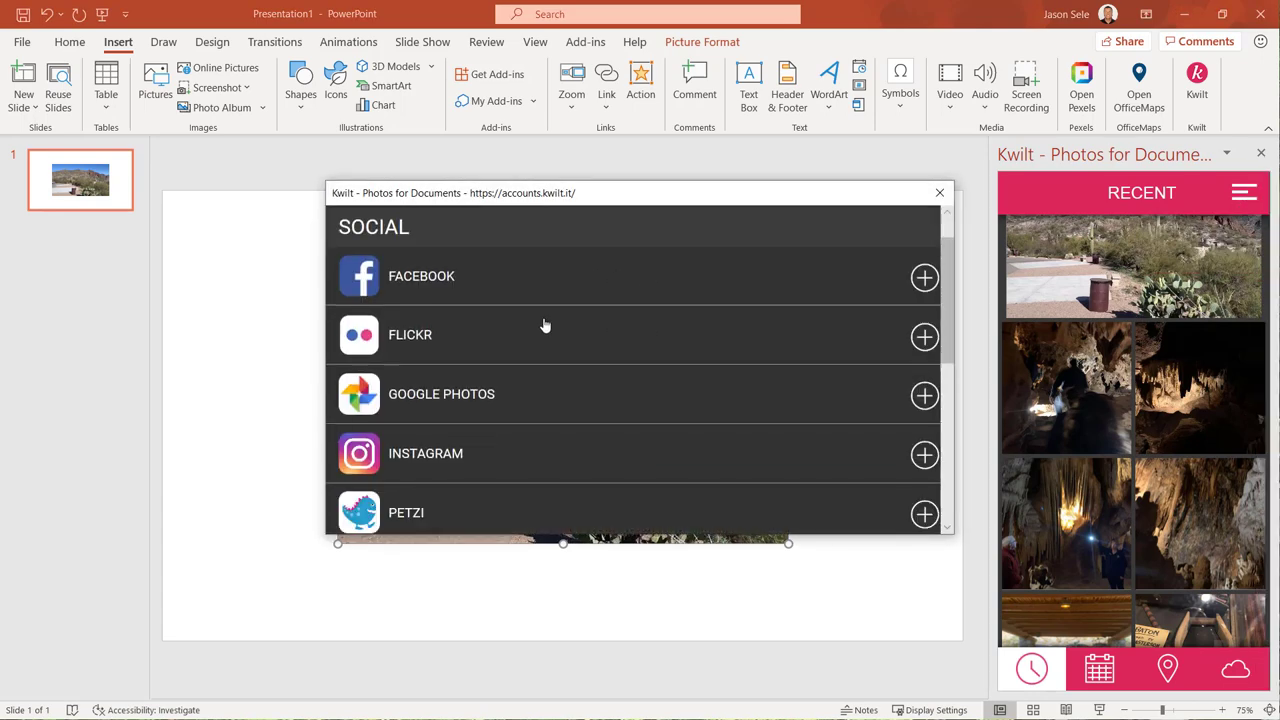
pyautogui.scroll(-3, 545, 325)
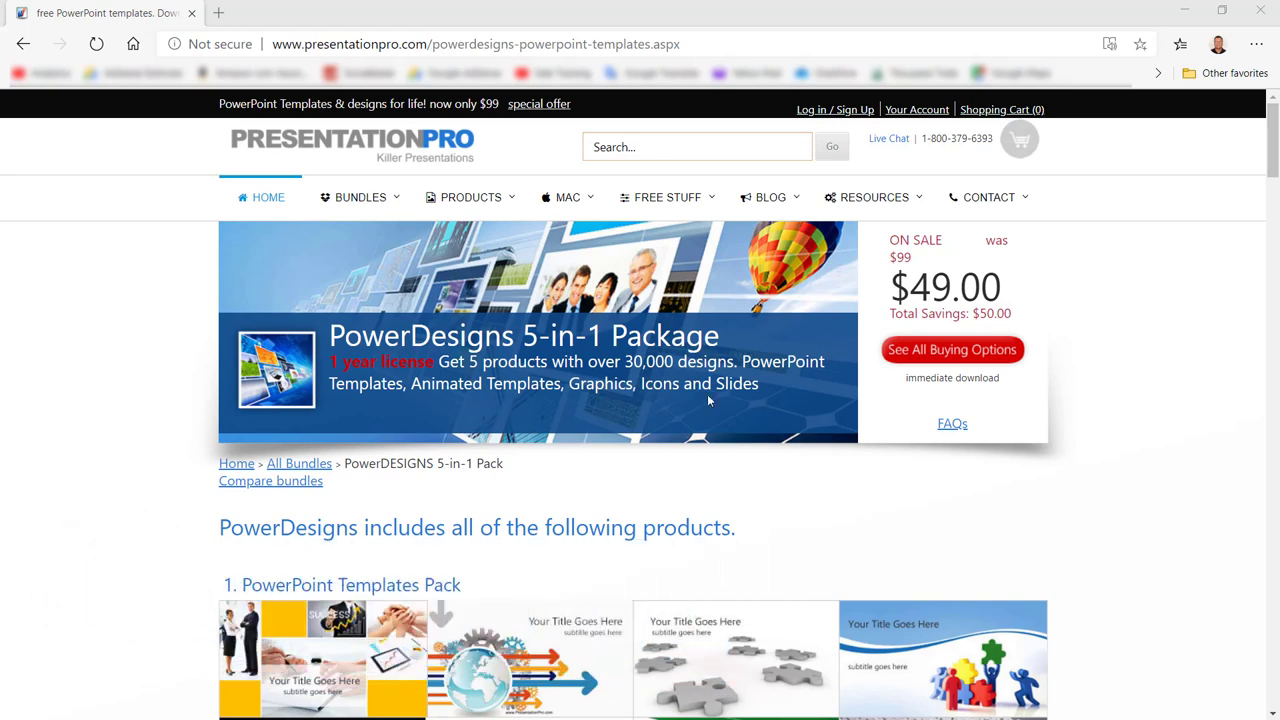
# Step: Scroll down PresentationPro's page and follow the FREE 50 PowerPoint Templates banner link
pyautogui.scroll(-3, 708, 400)
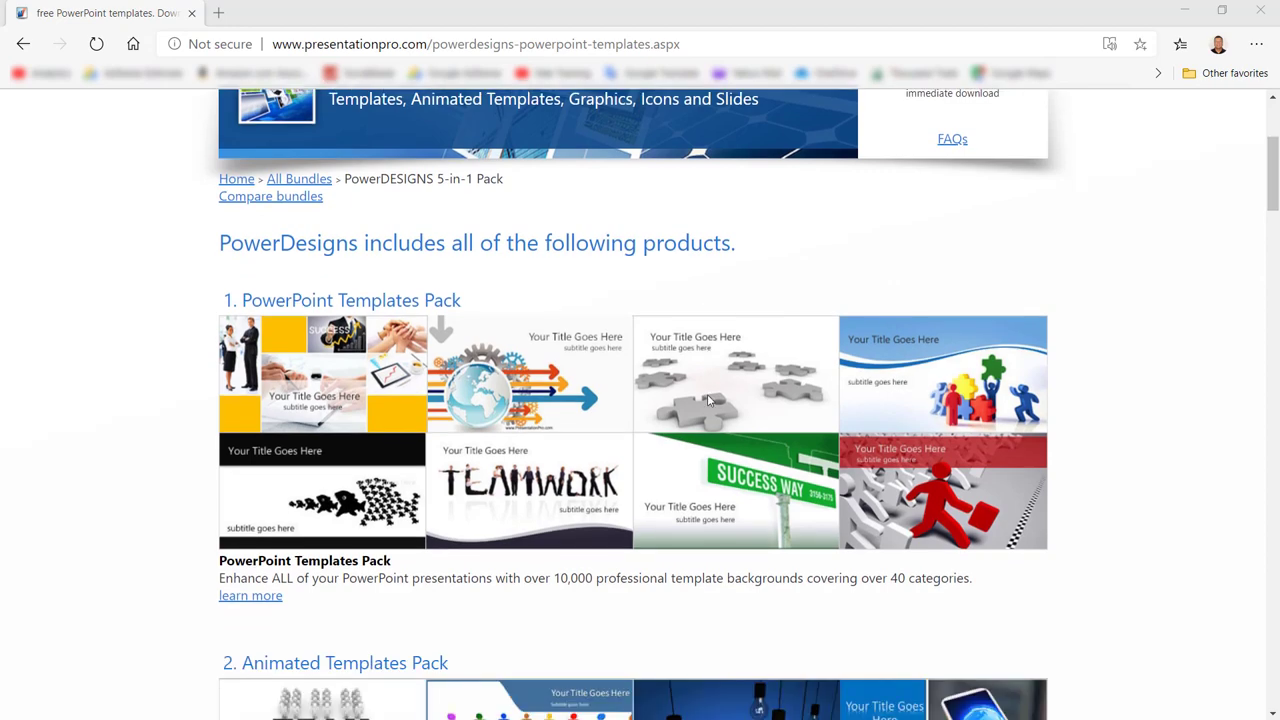
pyautogui.scroll(-4, 708, 400)
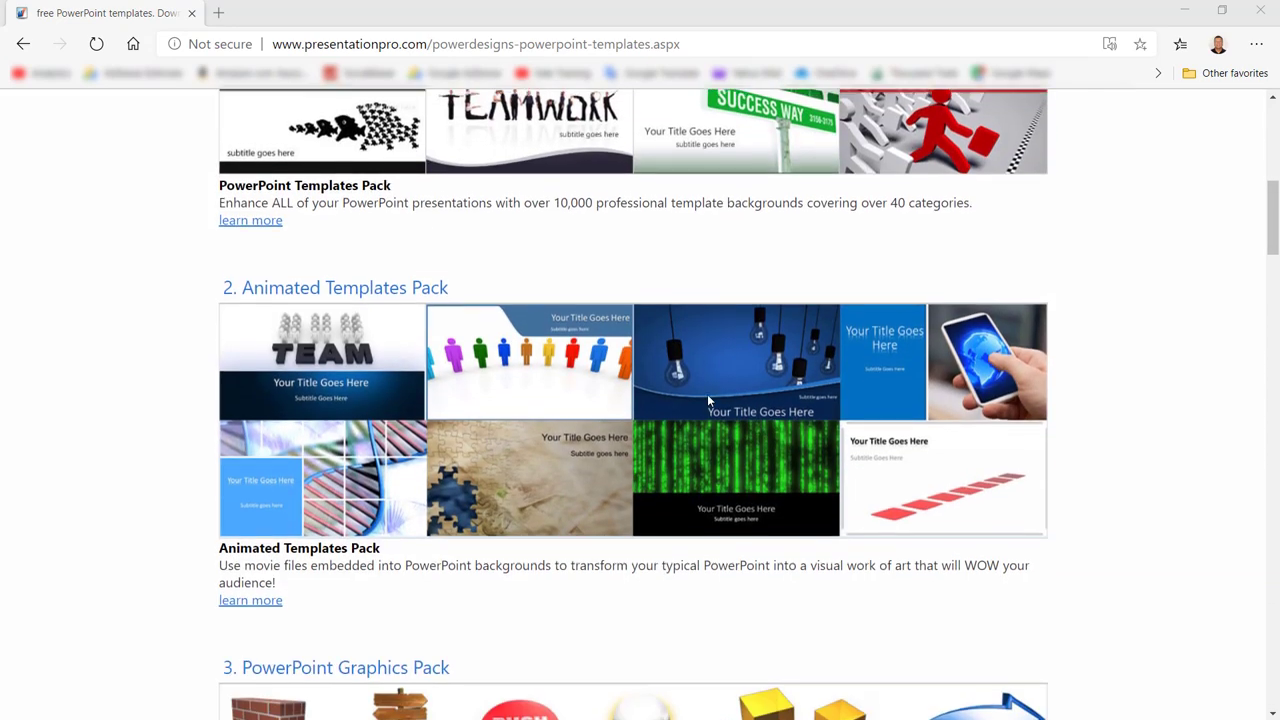
pyautogui.scroll(-6, 707, 400)
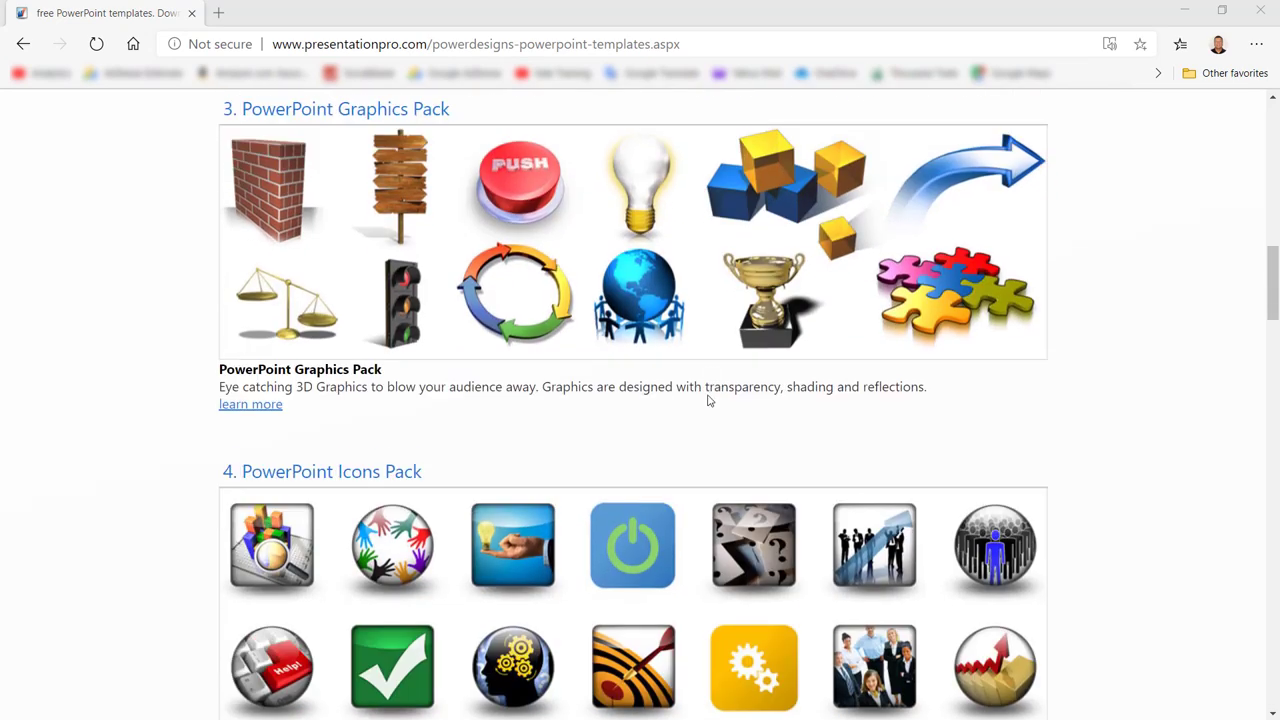
pyautogui.scroll(-5, 708, 400)
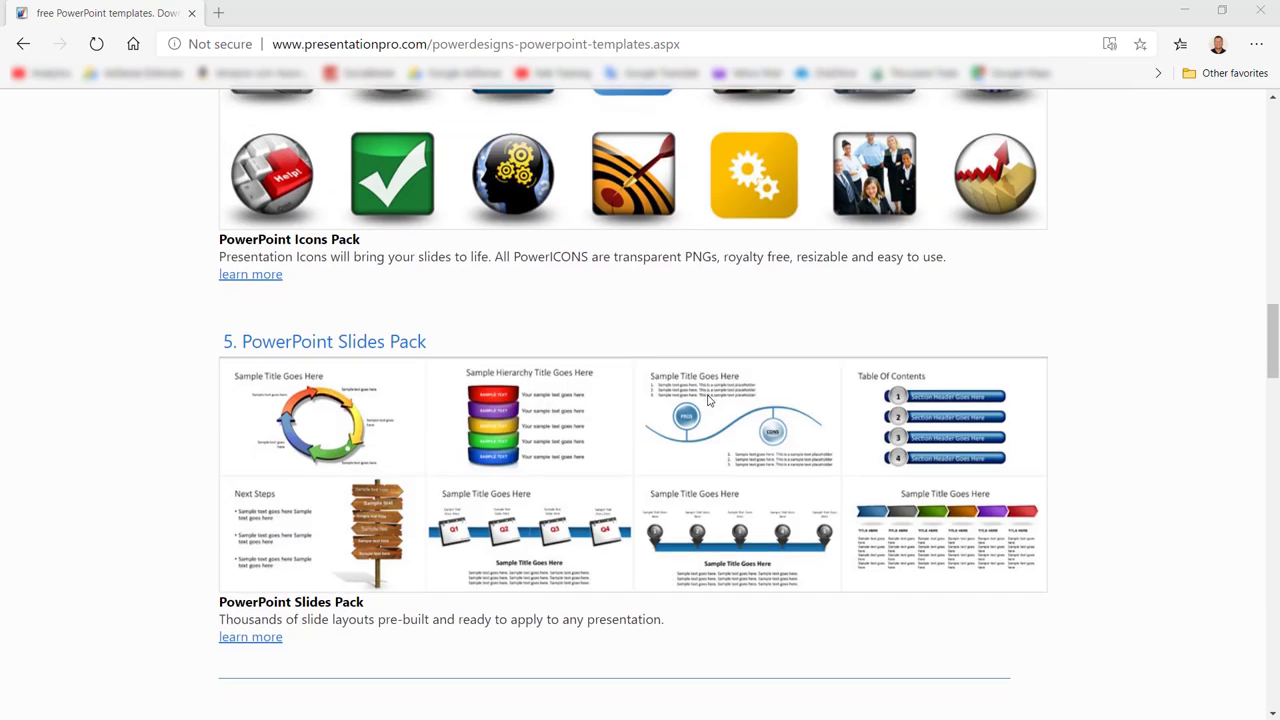
pyautogui.scroll(-7, 708, 400)
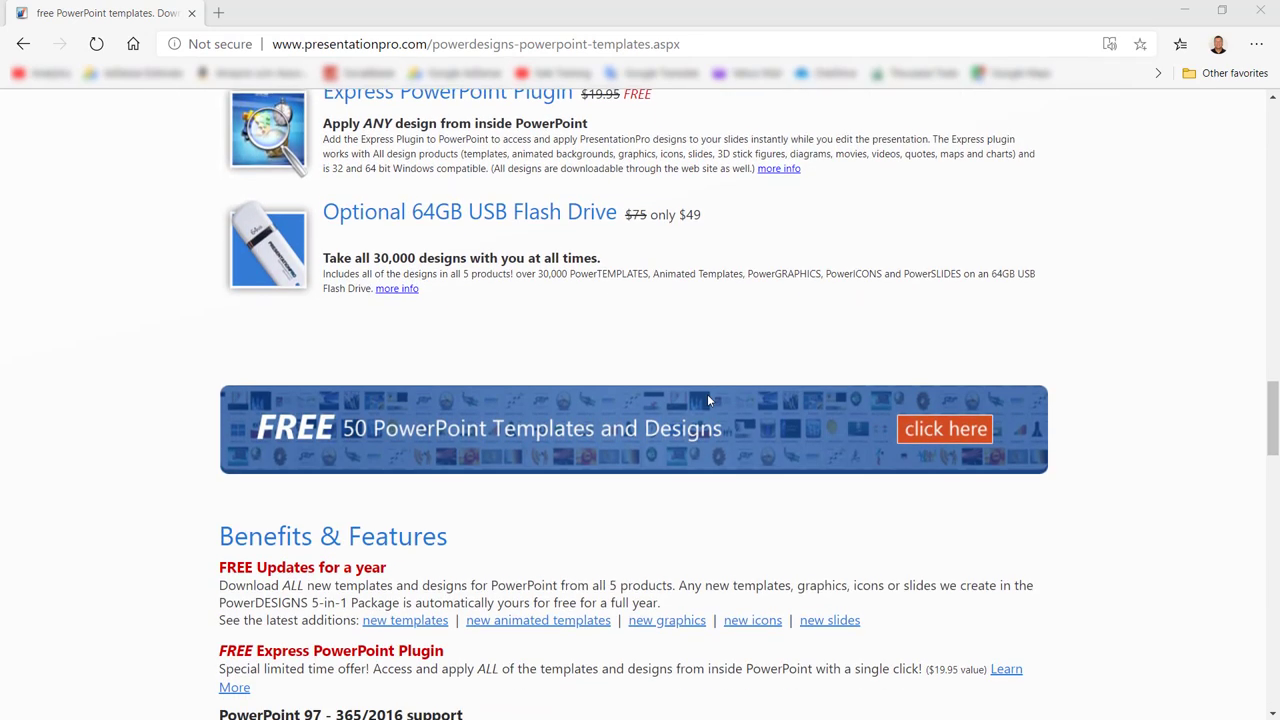
pyautogui.scroll(-1, 707, 396)
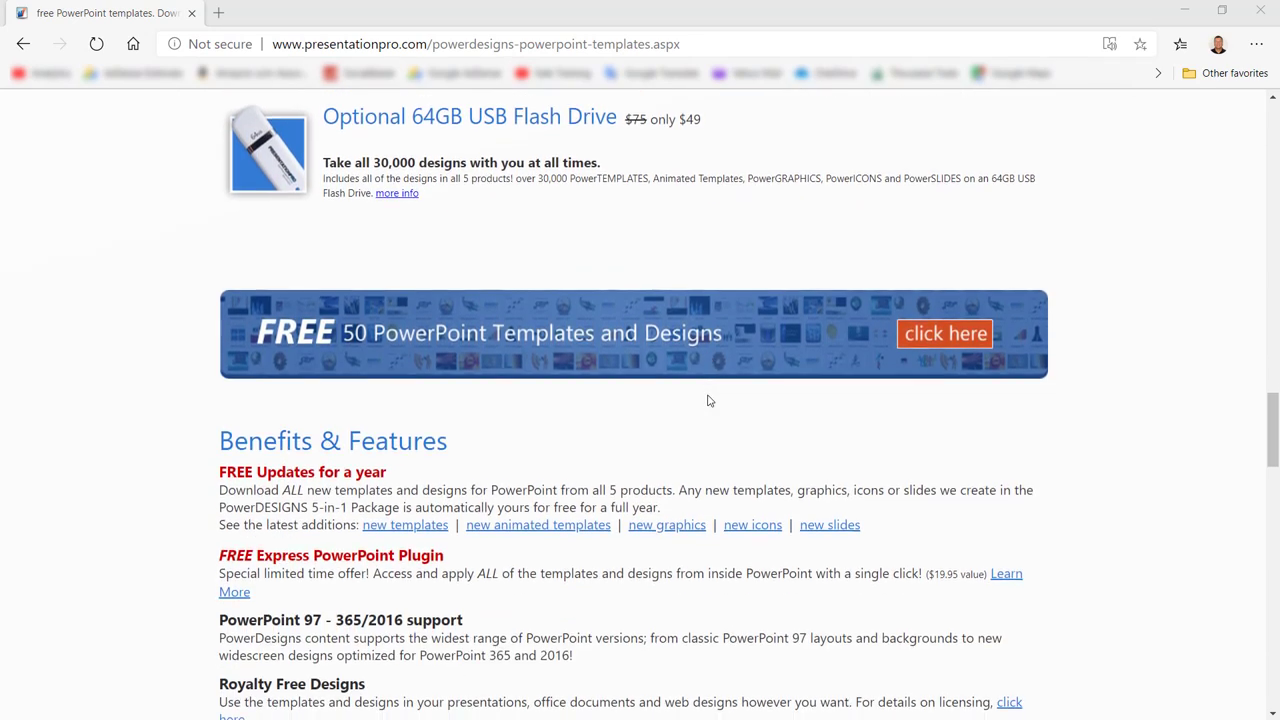
pyautogui.click(946, 340)
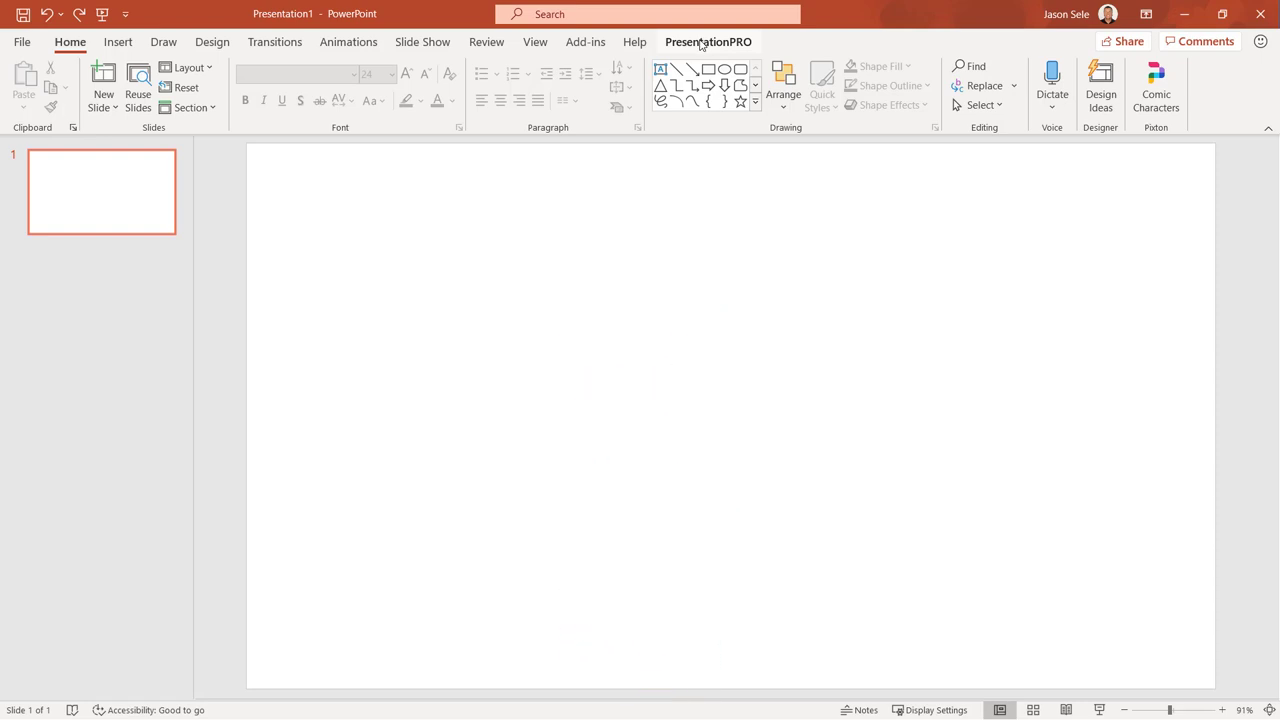
# Step: Open PresentationPRO's Search Designs pane and select the 3D people-Party design to apply
pyautogui.click(702, 44)
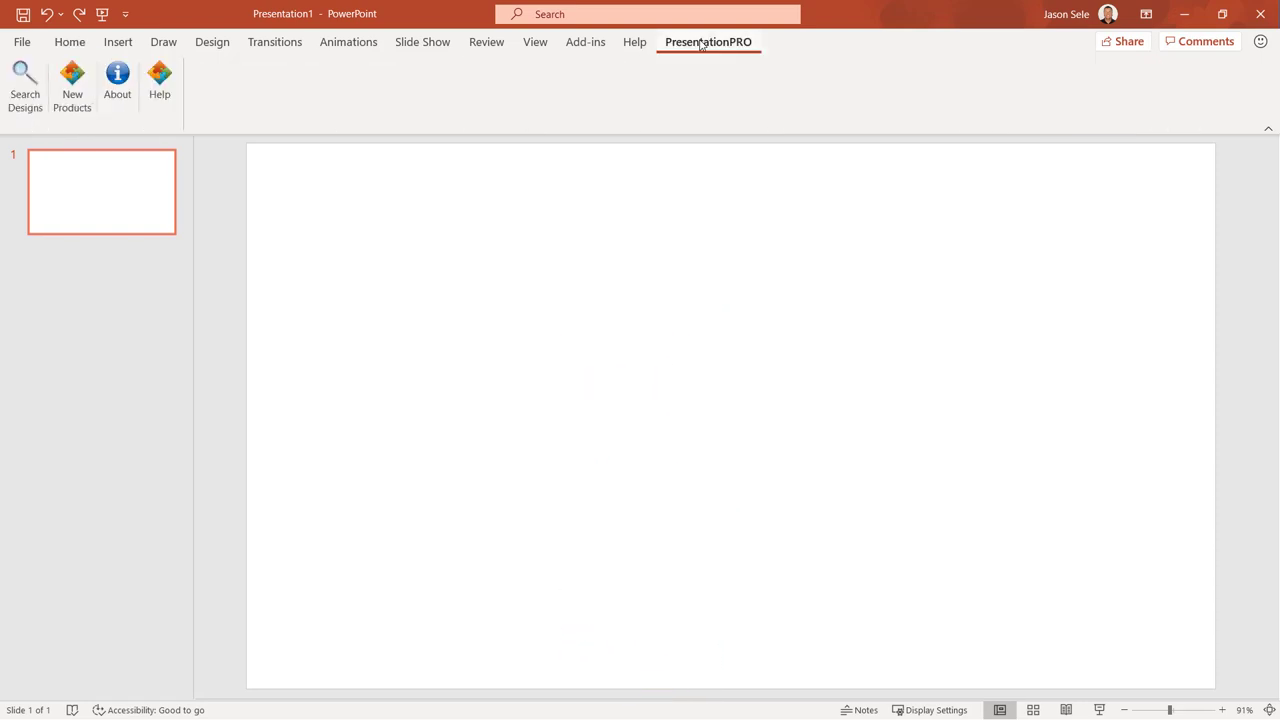
pyautogui.click(33, 92)
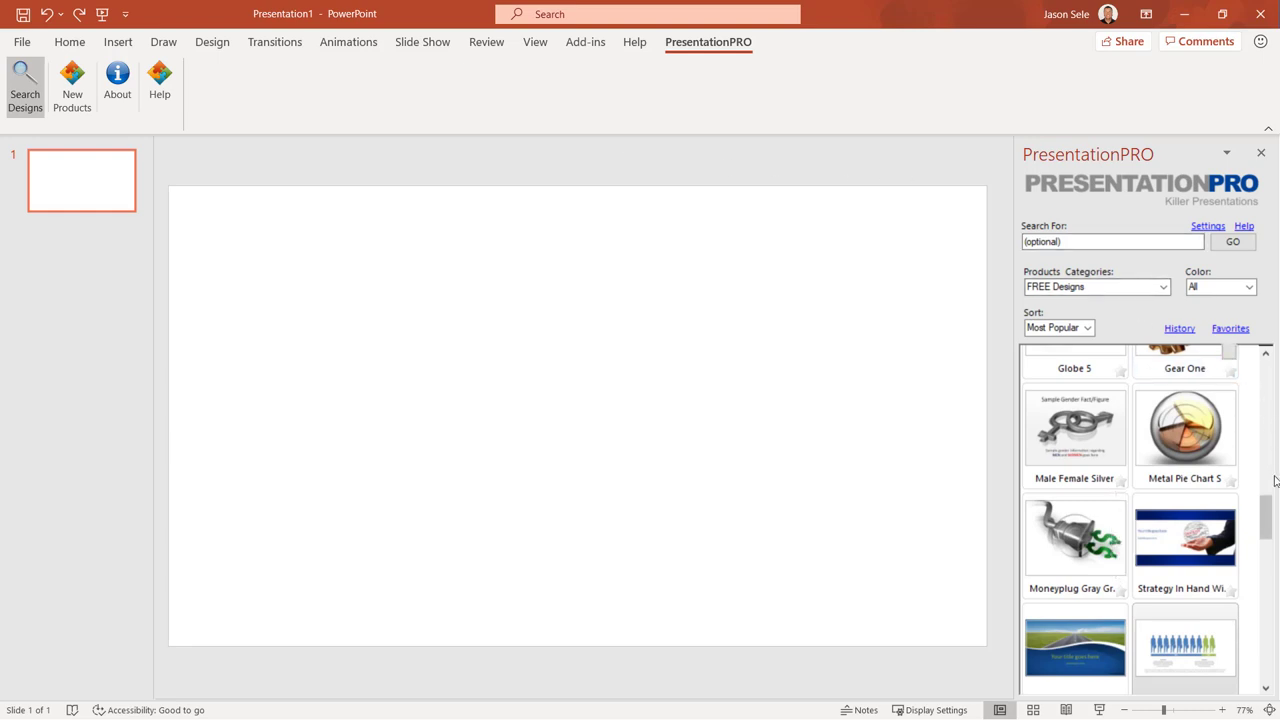
pyautogui.moveTo(1271, 513); pyautogui.dragTo(1278, 616)
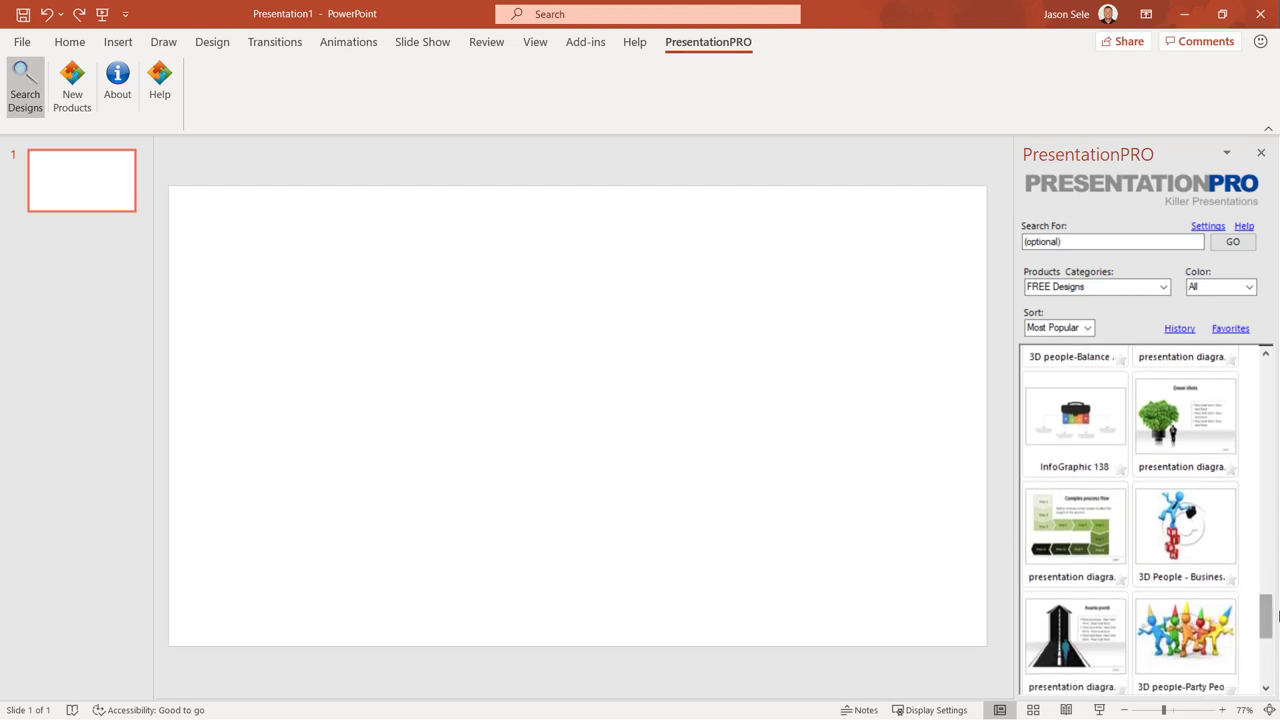
pyautogui.click(1224, 628)
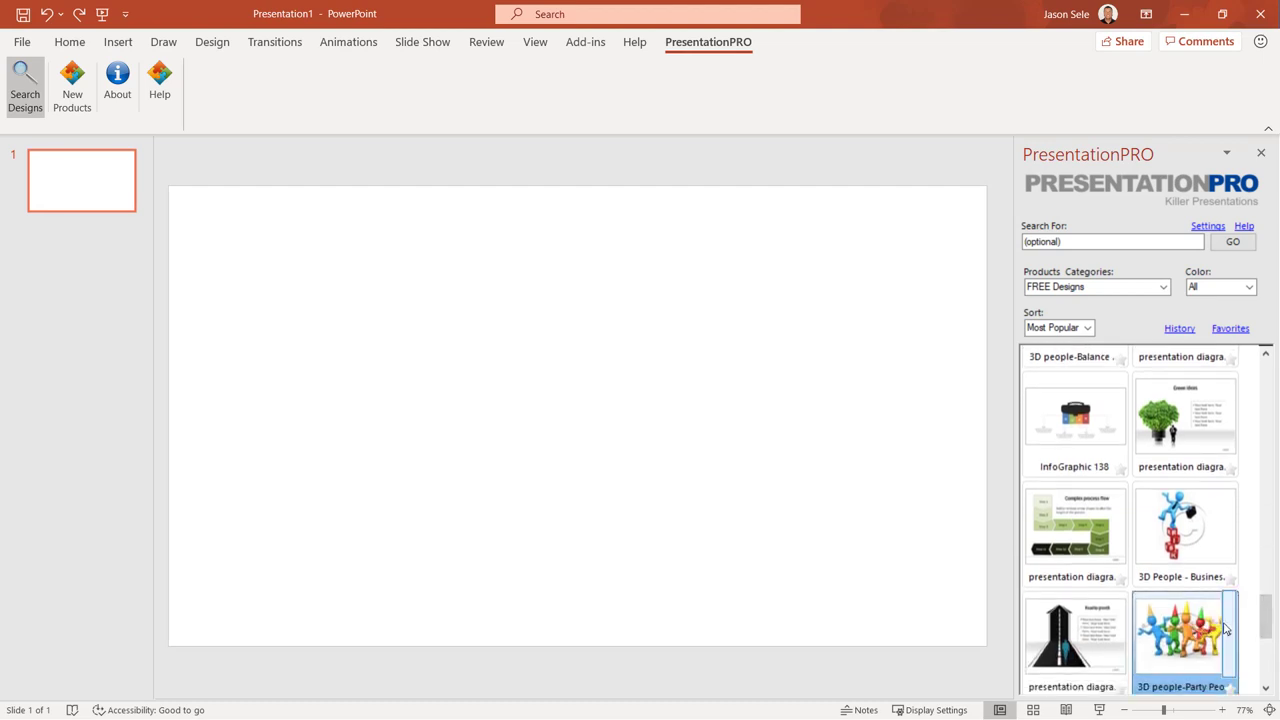
pyautogui.click(1230, 627)
# Step: Insert the party people graphic, shrink it, and move it to the upper left
pyautogui.click(1183, 653)
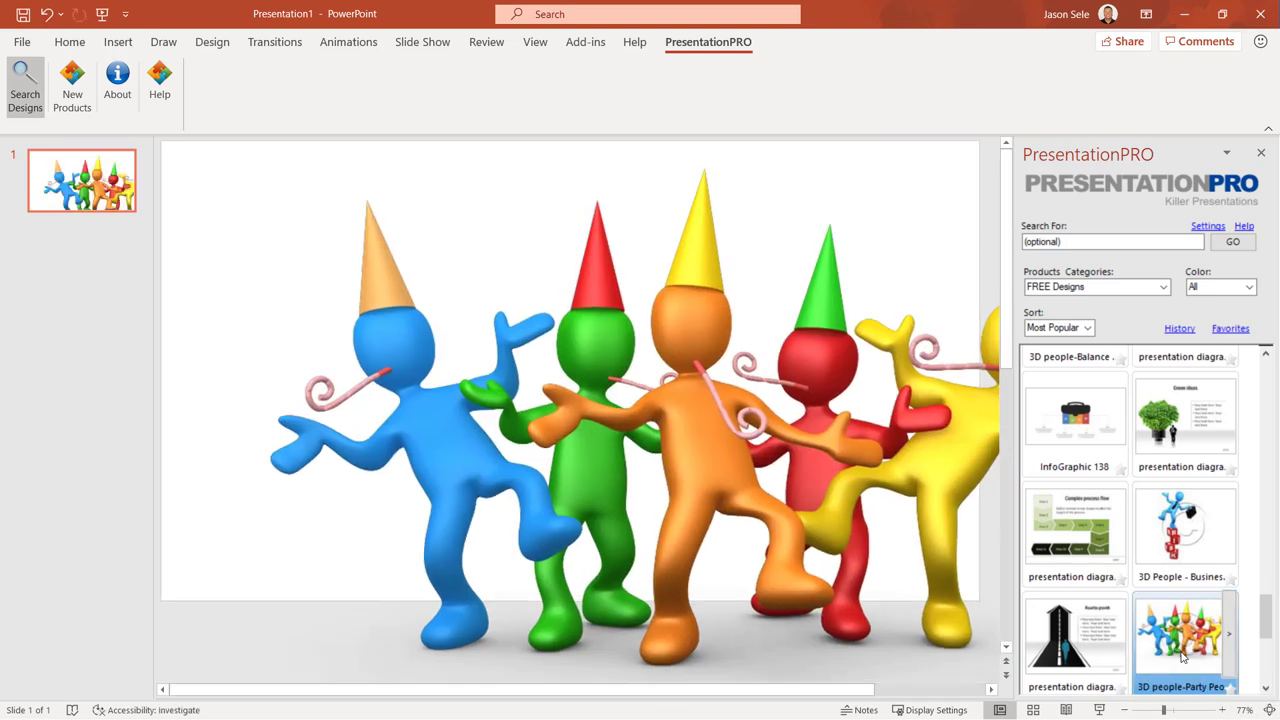
pyautogui.click(699, 450)
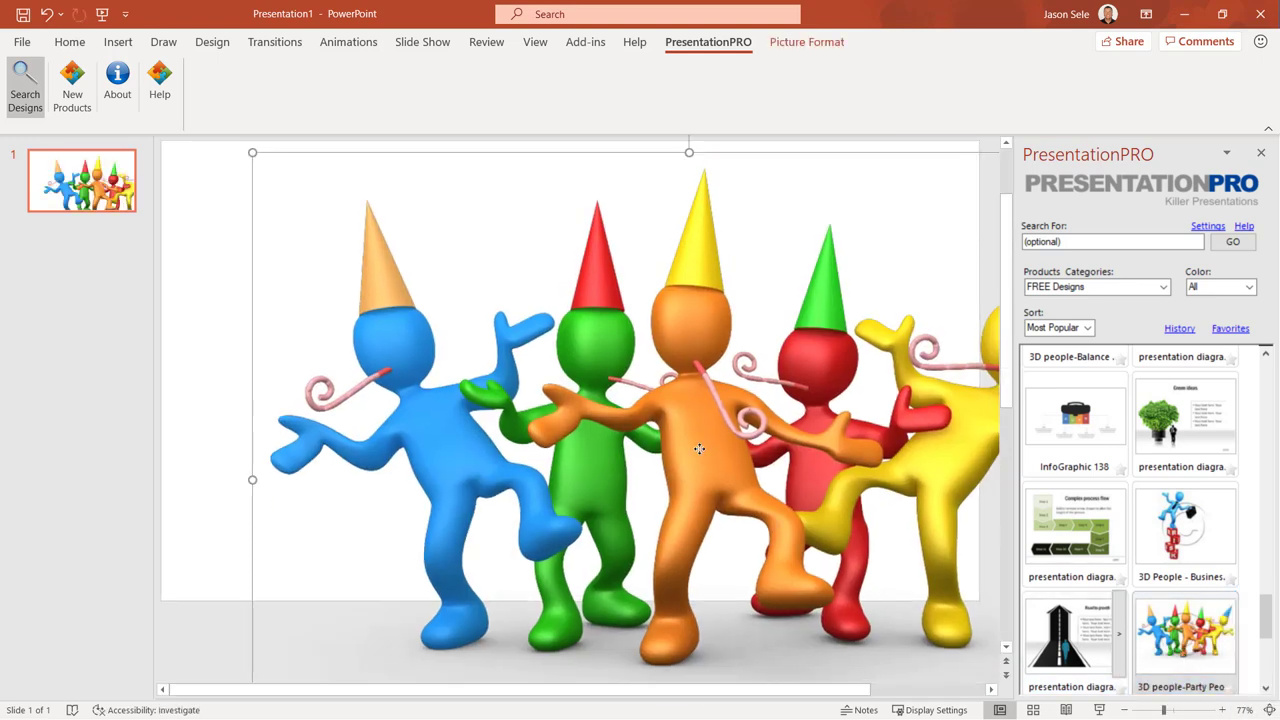
pyautogui.moveTo(250, 152); pyautogui.dragTo(659, 434)
pyautogui.moveTo(766, 483); pyautogui.dragTo(338, 249)
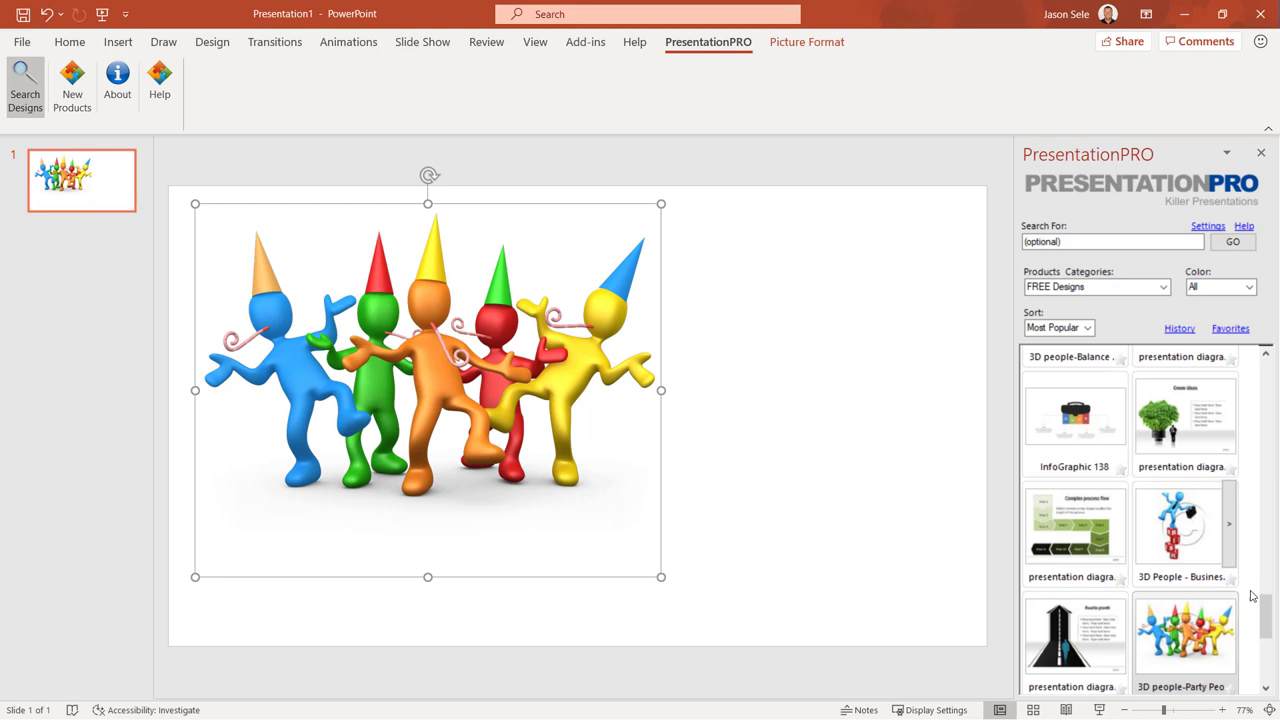
# Step: Apply the Last Piece puzzle background and move the party figures to the lower right
pyautogui.moveTo(1267, 610); pyautogui.dragTo(1251, 445)
pyautogui.scroll(5, 1251, 445)
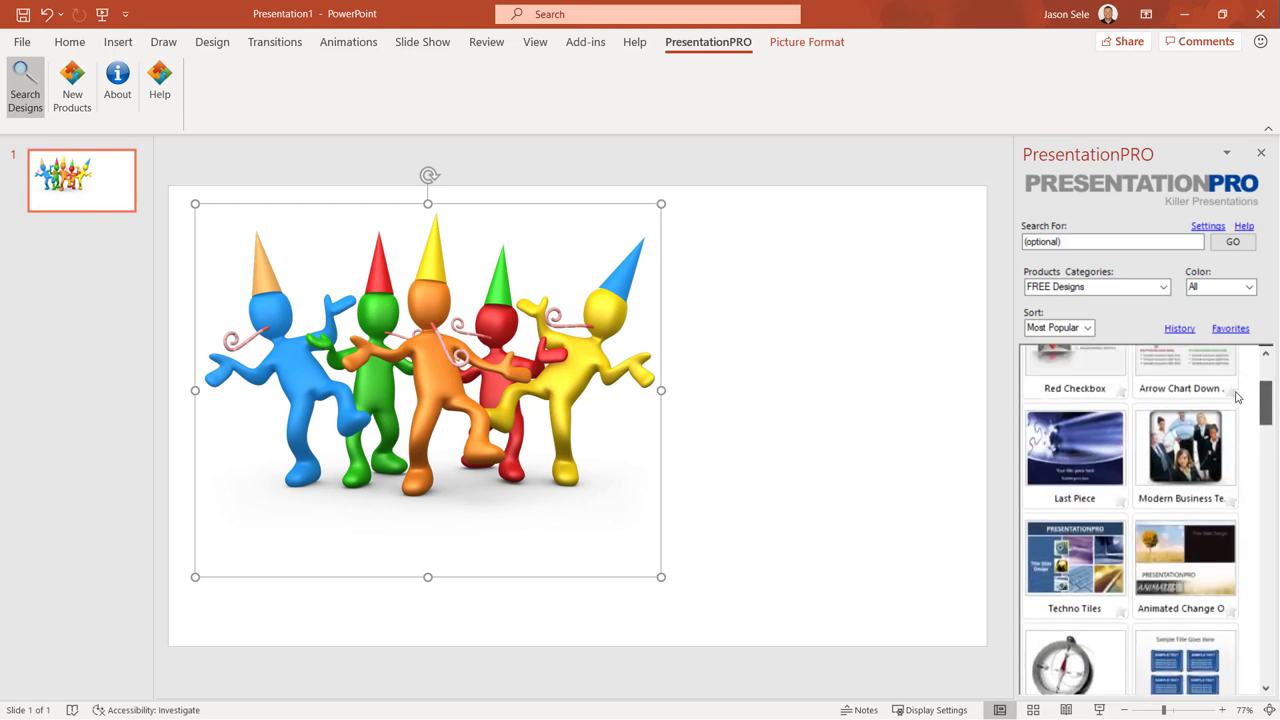
pyautogui.click(1118, 437)
pyautogui.click(1076, 516)
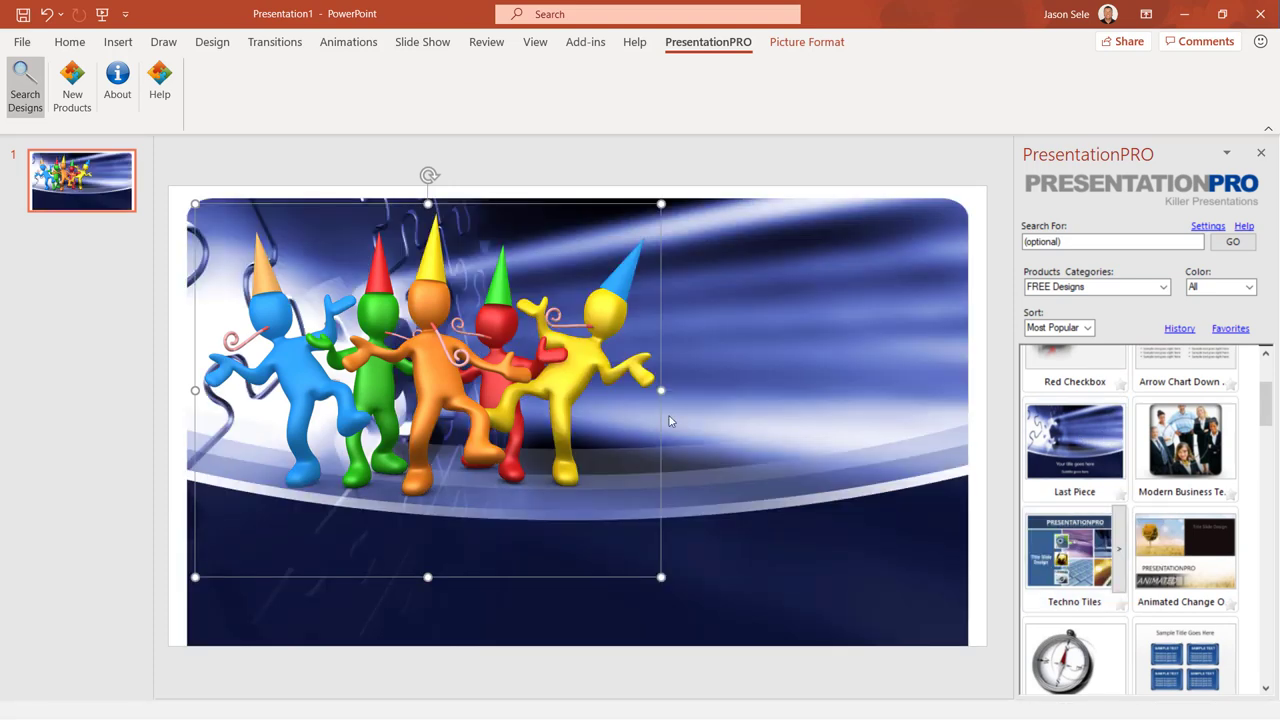
pyautogui.moveTo(503, 367); pyautogui.dragTo(824, 495)
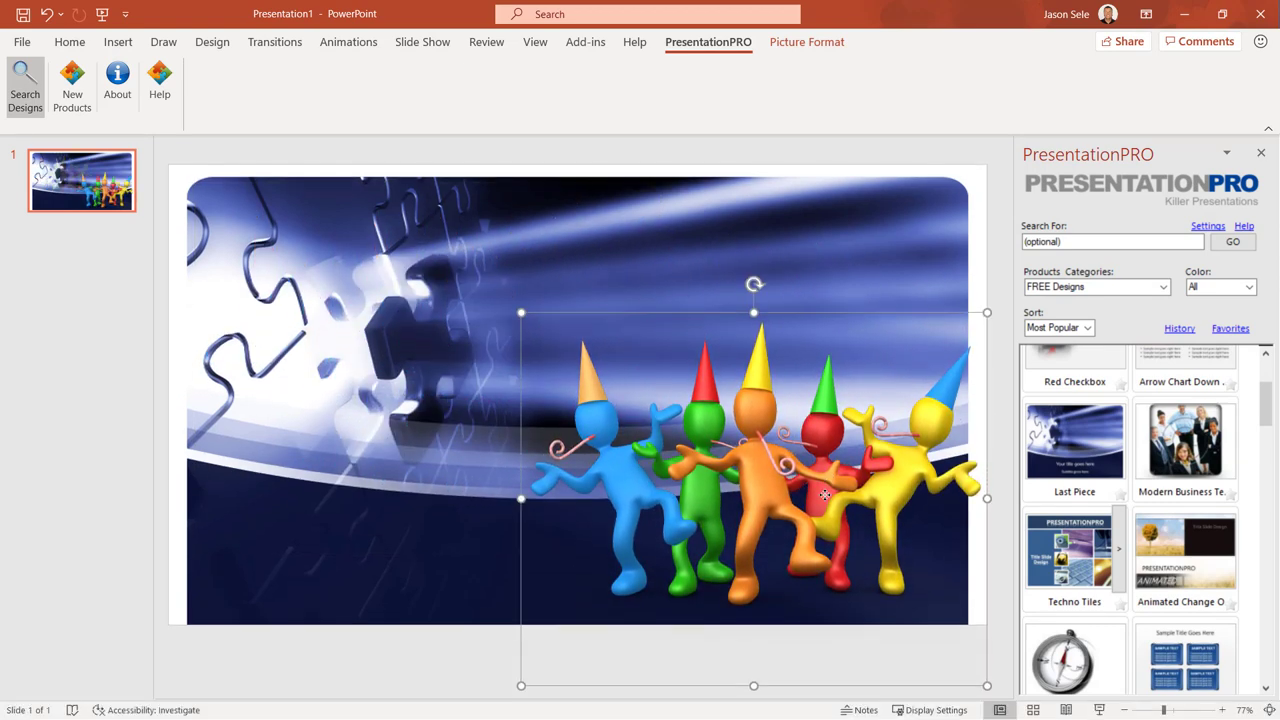
pyautogui.click(459, 664)
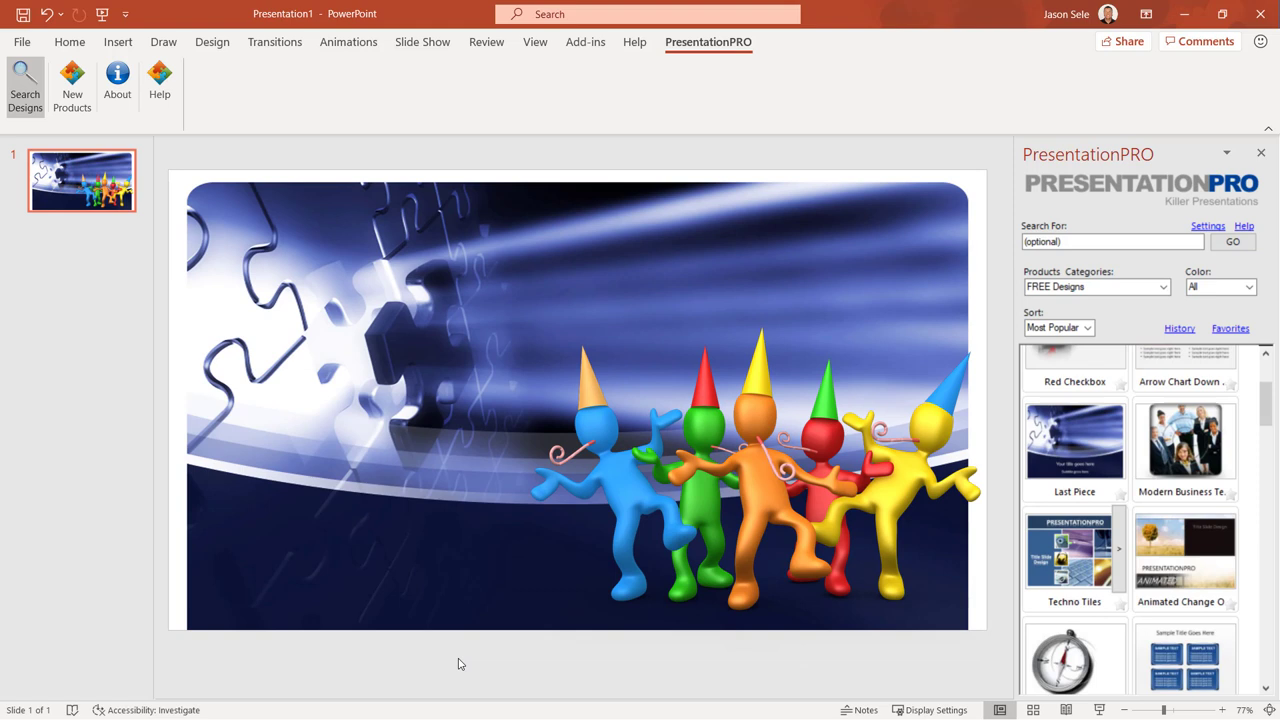